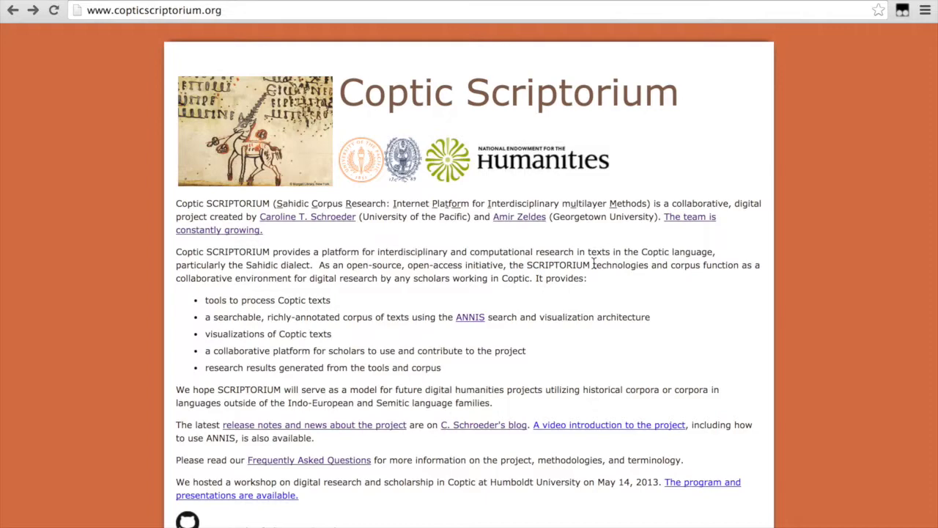
Scroll to the Acephalous Work 22 by Shenoute section and open its corpus in ANNIS
scroll(593, 264, "down", 1)
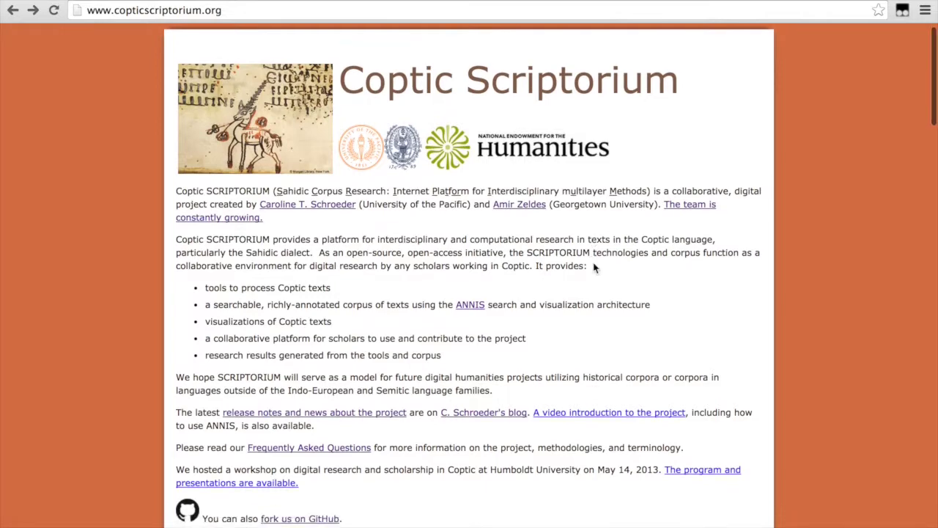
scroll(594, 268, "down", 5)
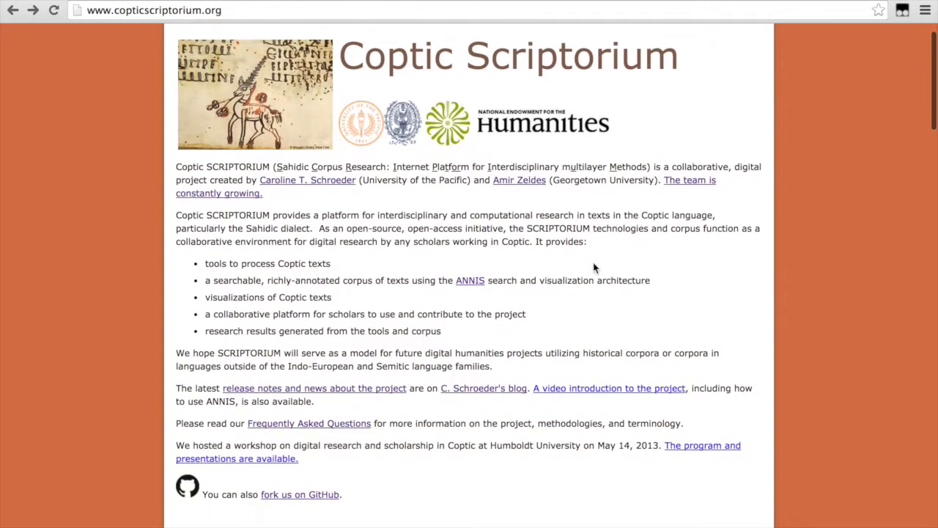
scroll(594, 267, "down", 6)
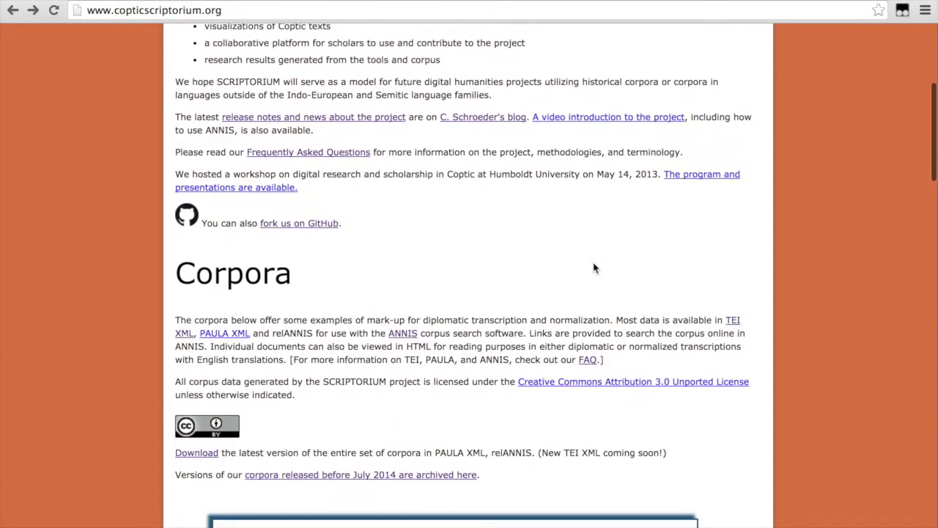
scroll(594, 268, "down", 1)
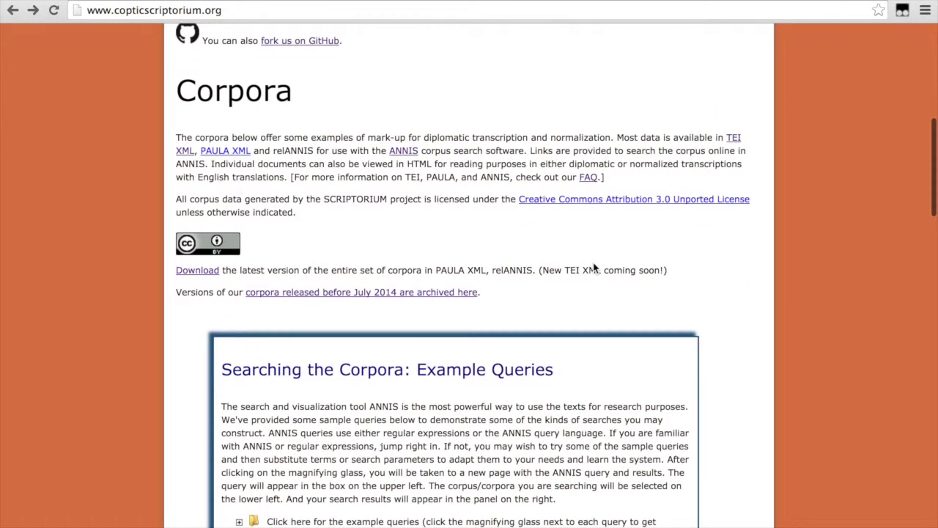
scroll(593, 268, "down", 8)
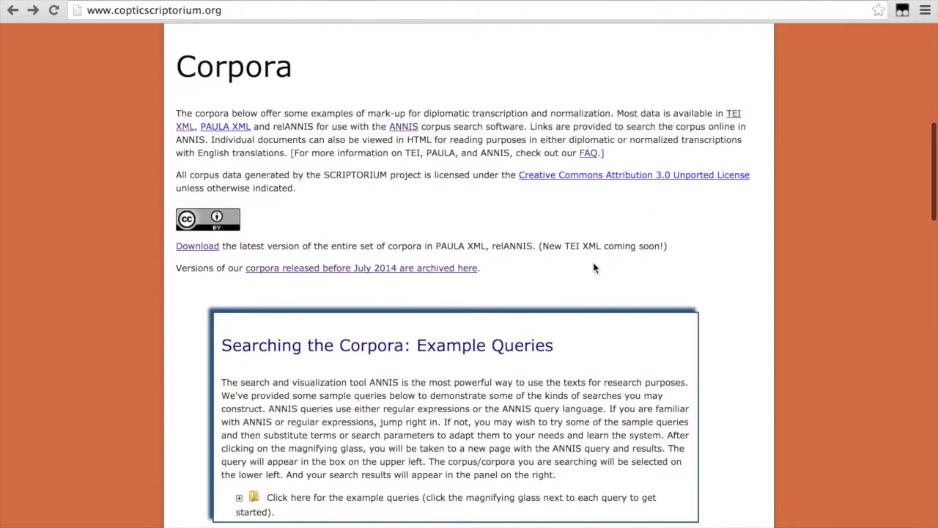
scroll(594, 268, "down", 6)
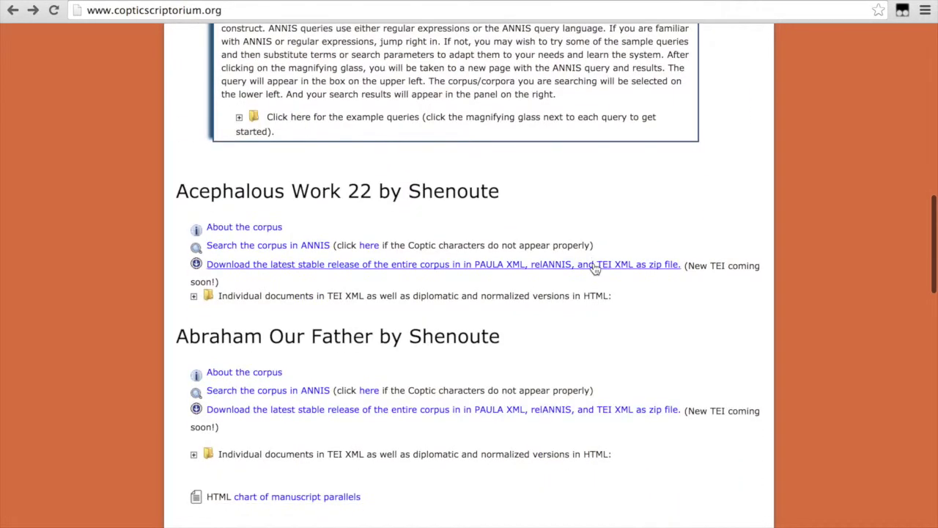
scroll(594, 268, "down", 1)
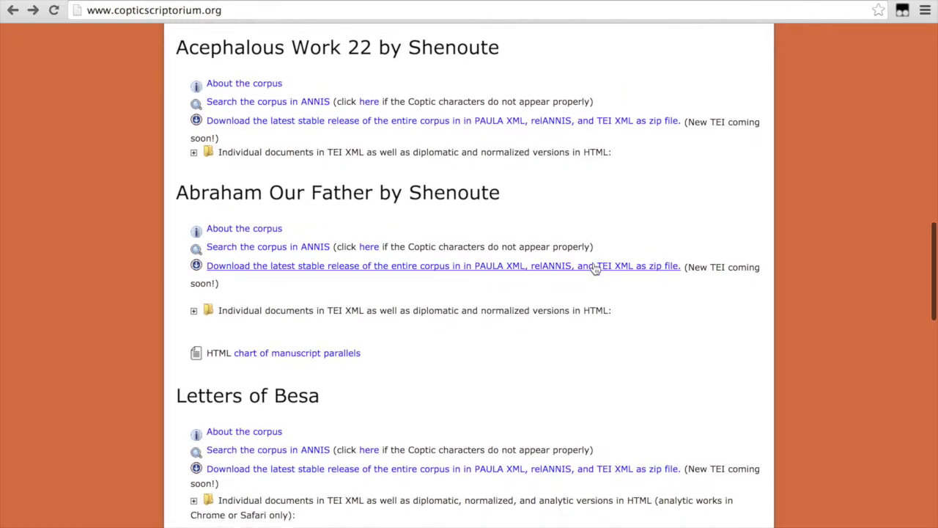
left_click(304, 107)
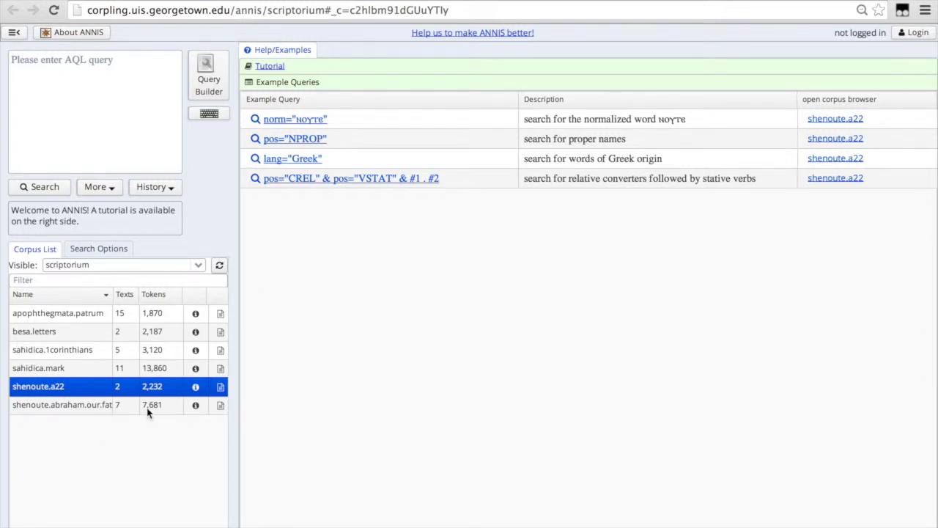
Show the corpus information window for shenoute.abraham.our.father
left_click(196, 406)
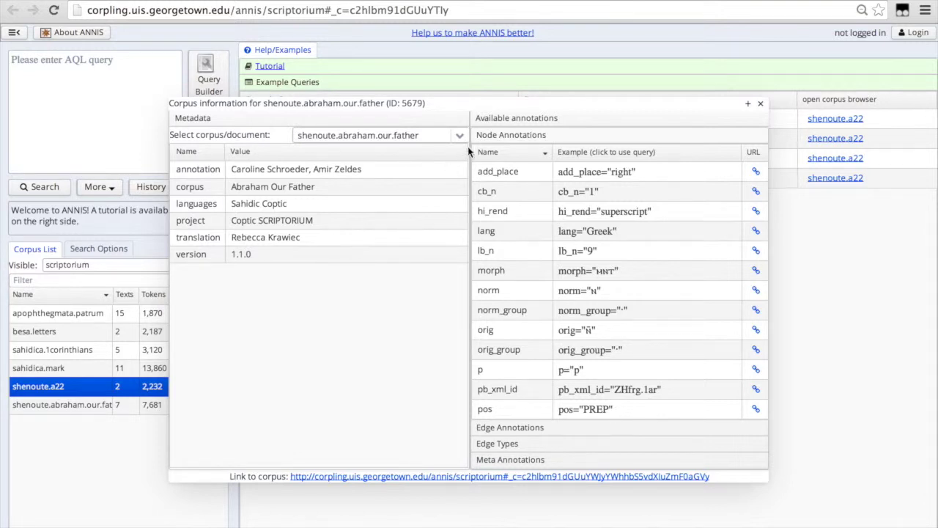
left_click(762, 104)
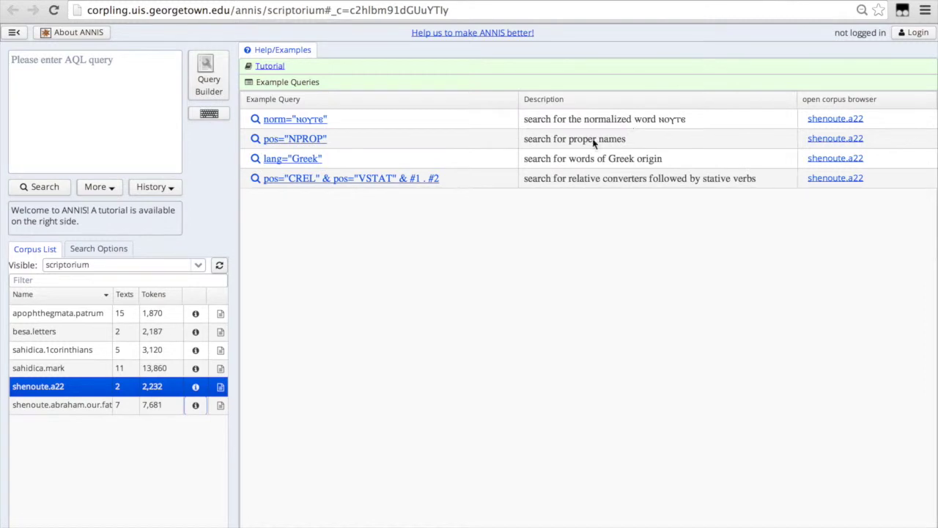
Add shenoute.a22, sahidica.mark, sahidica.1corinthians, besa.letters and apophthegmata.patrum to the corpus selection
left_click(80, 403)
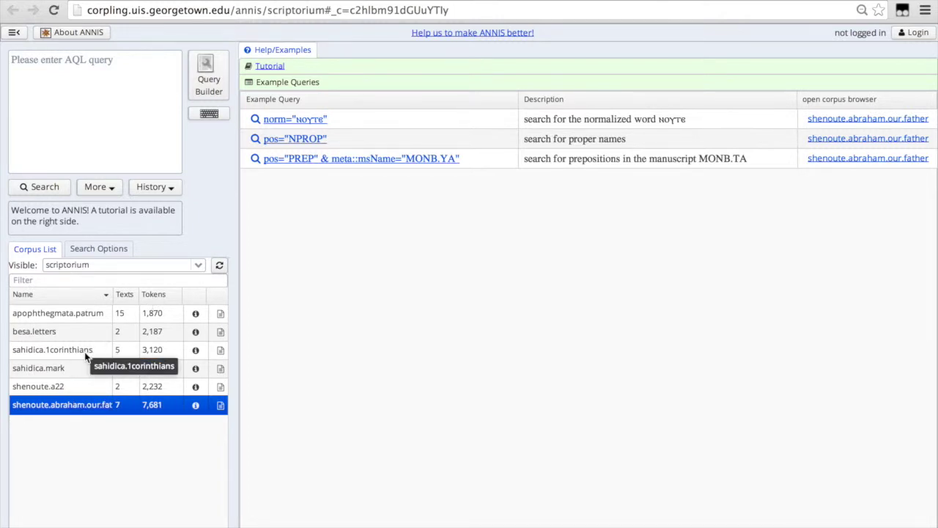
left_click(56, 387, "ctrl")
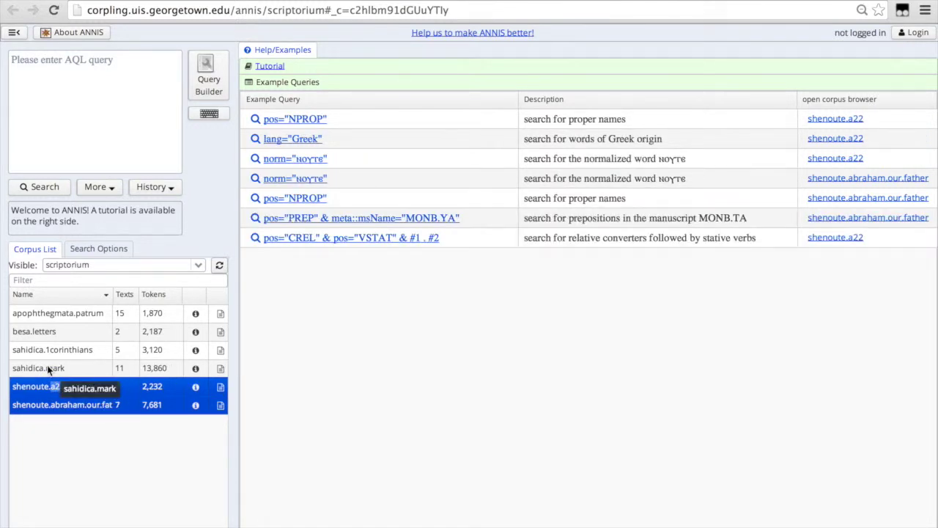
left_click(48, 370, "ctrl")
double_click(47, 351, "ctrl")
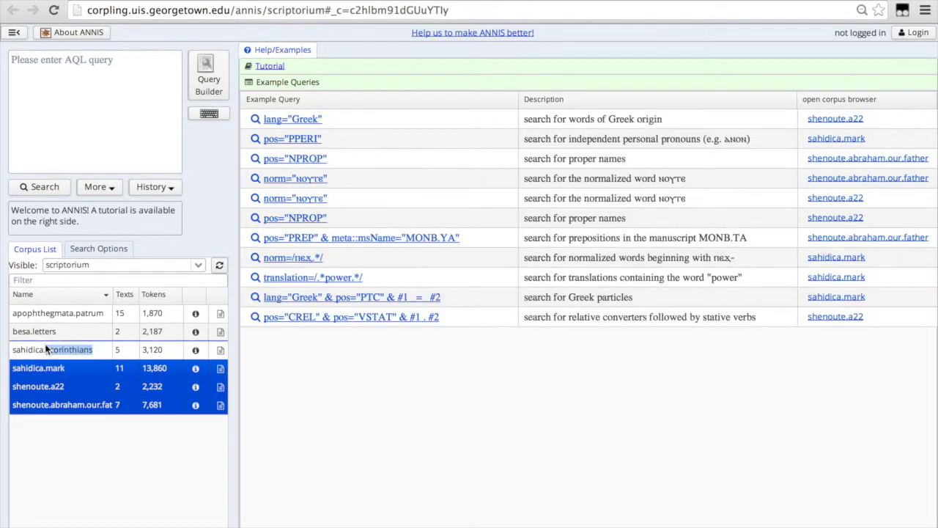
double_click(44, 333, "ctrl")
double_click(43, 315, "ctrl")
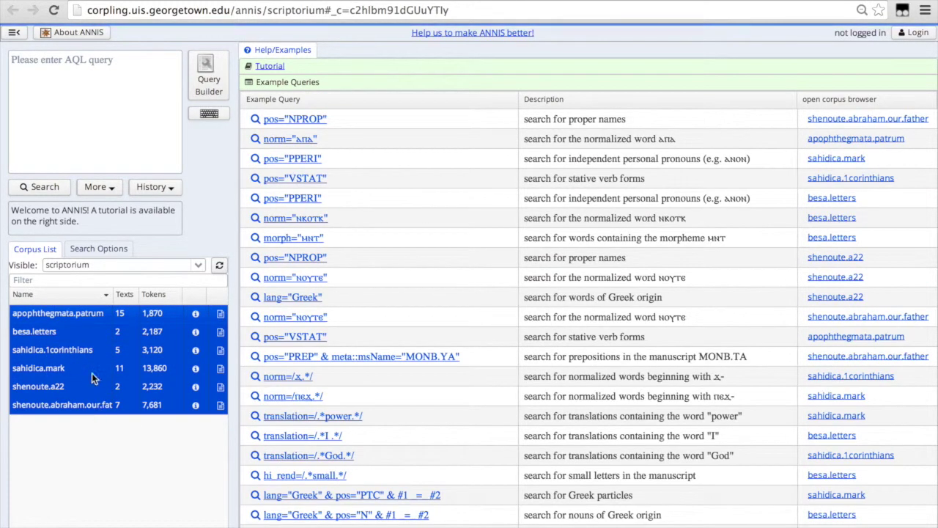
Narrow the selection to shenoute.abraham.our.father and run the norm="ⲛⲟⲩⲧⲉ" example query
left_click(51, 384)
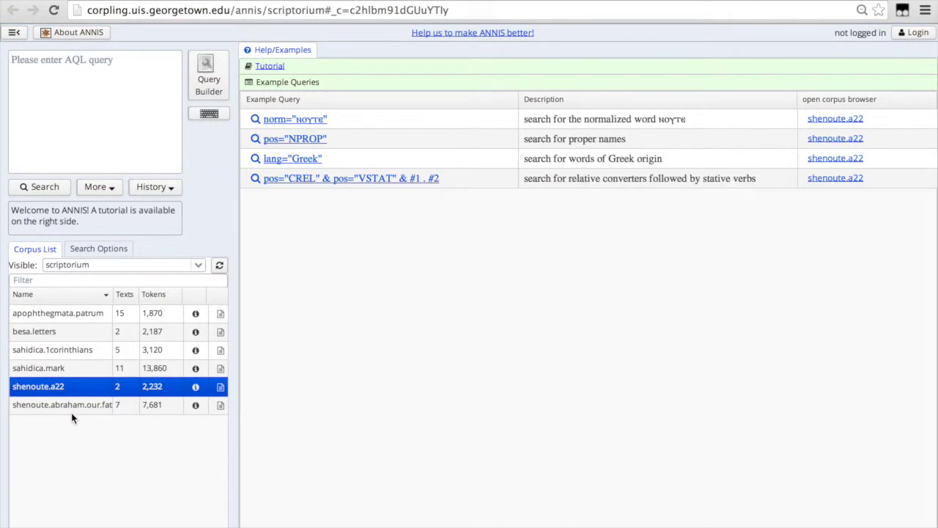
left_click(71, 409)
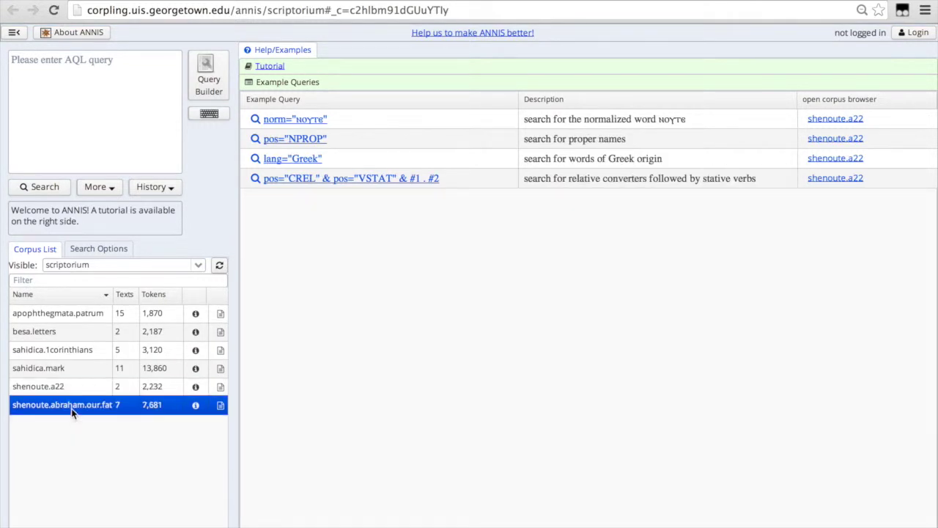
left_click(305, 123)
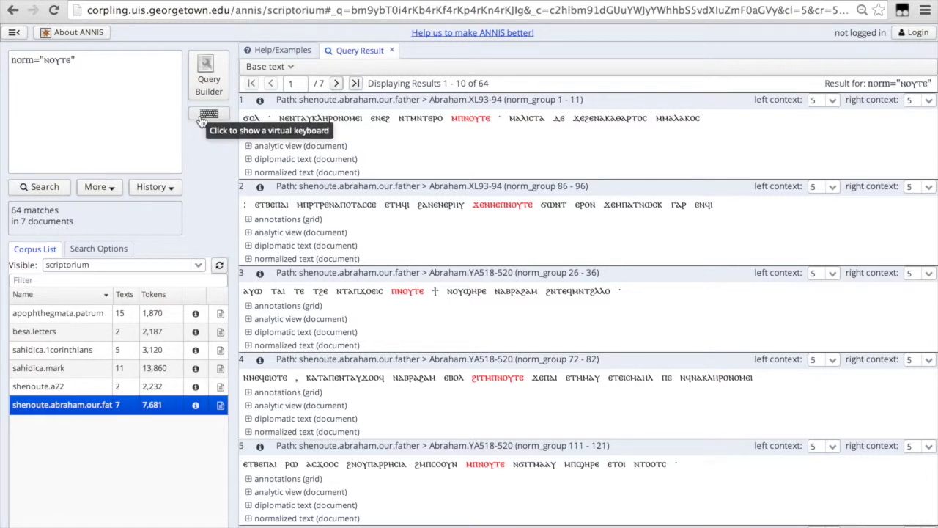
Show the virtual Coptic keyboard under the Query Builder
left_click(203, 116)
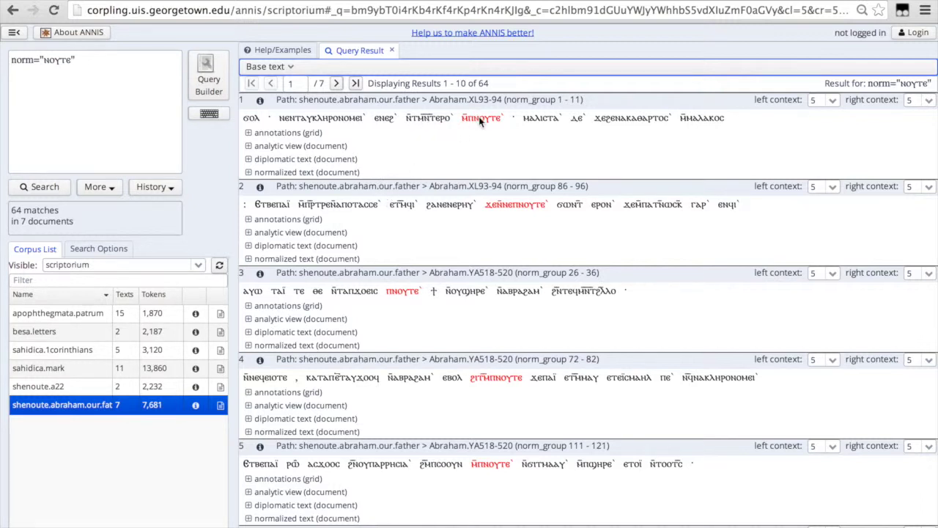
Switch the results' base text from orig to norm and finally to norm_group
left_click(288, 68)
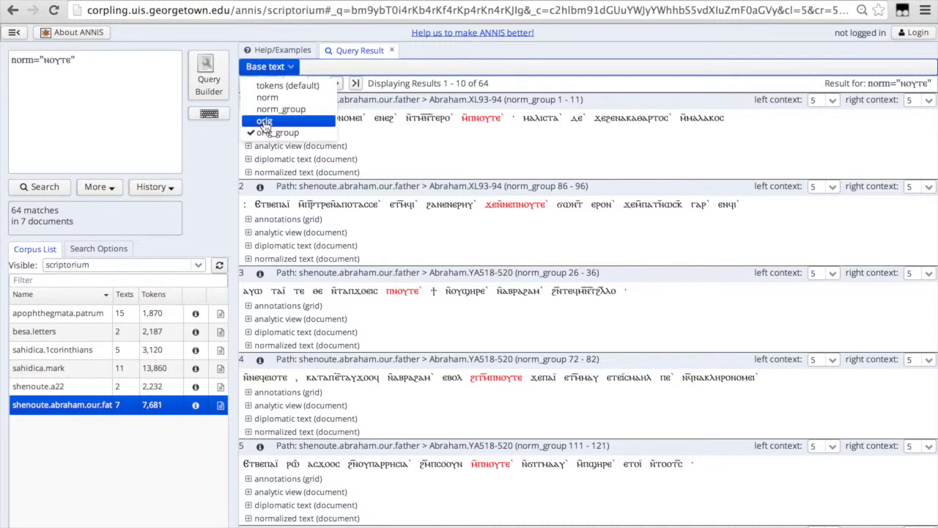
left_click(265, 122)
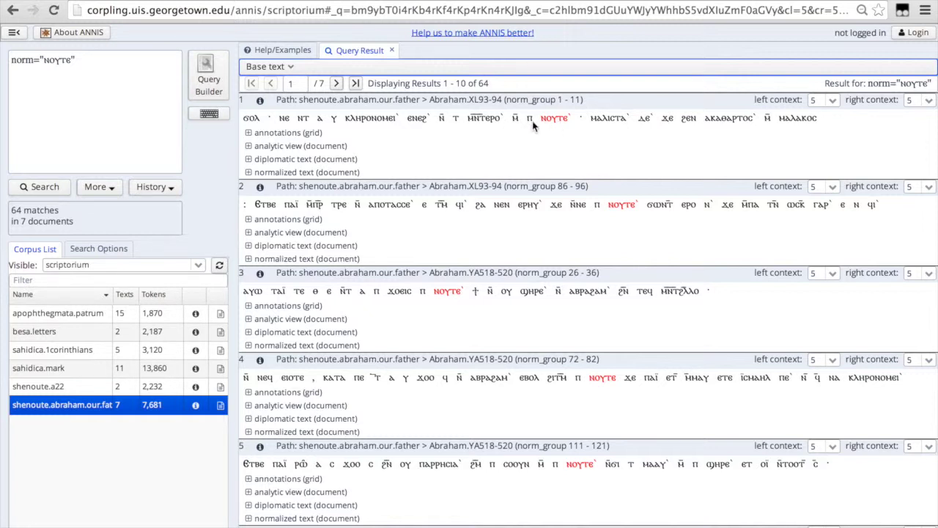
left_click(288, 67)
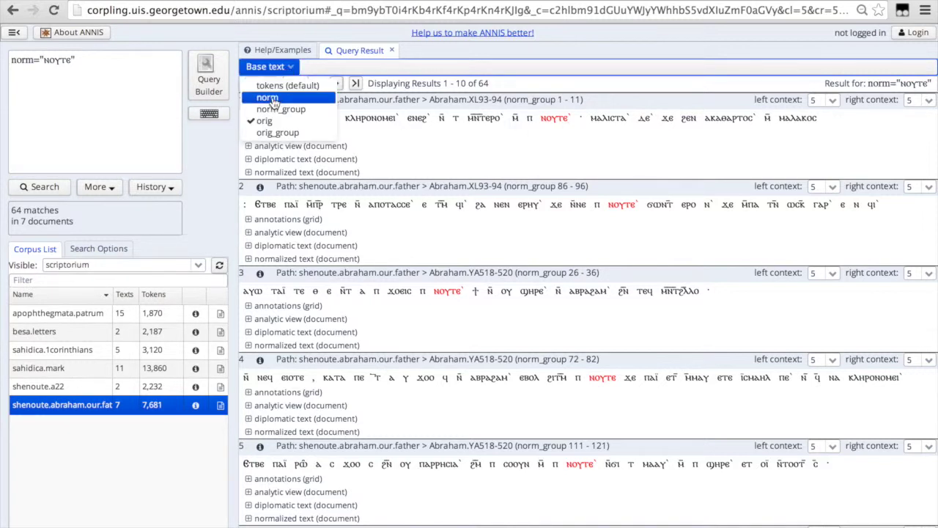
left_click(268, 97)
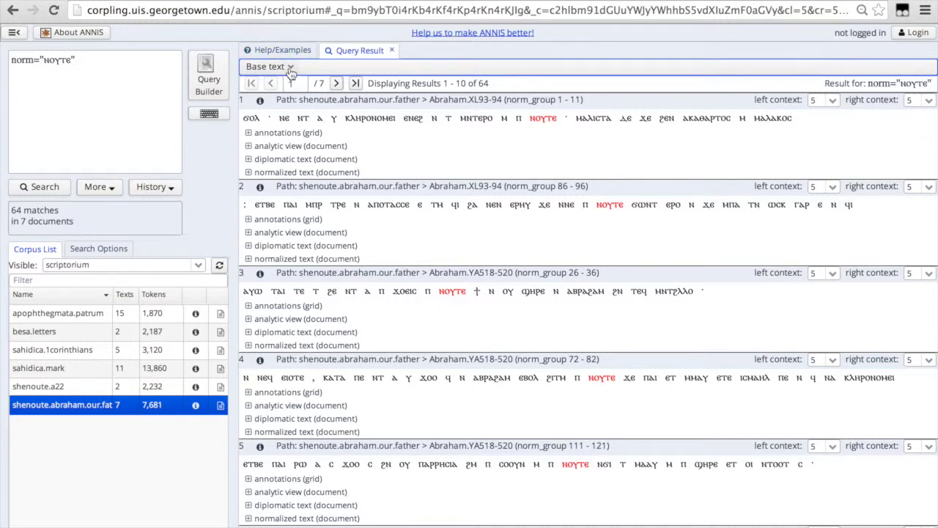
left_click(291, 67)
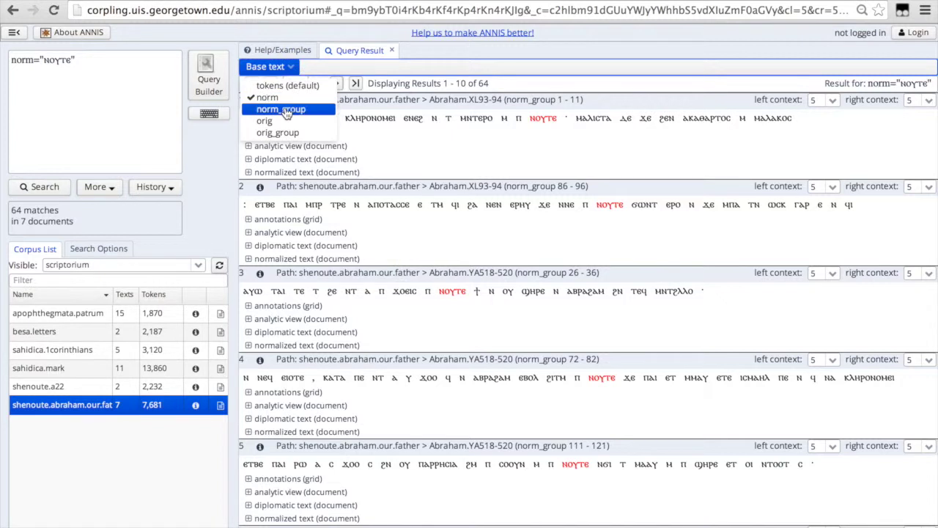
left_click(284, 110)
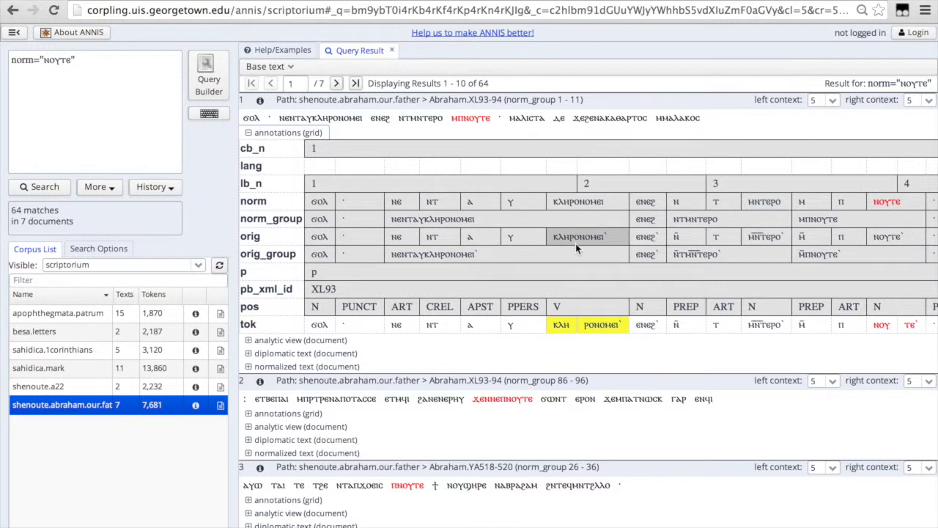
scroll(576, 243, "right", 3)
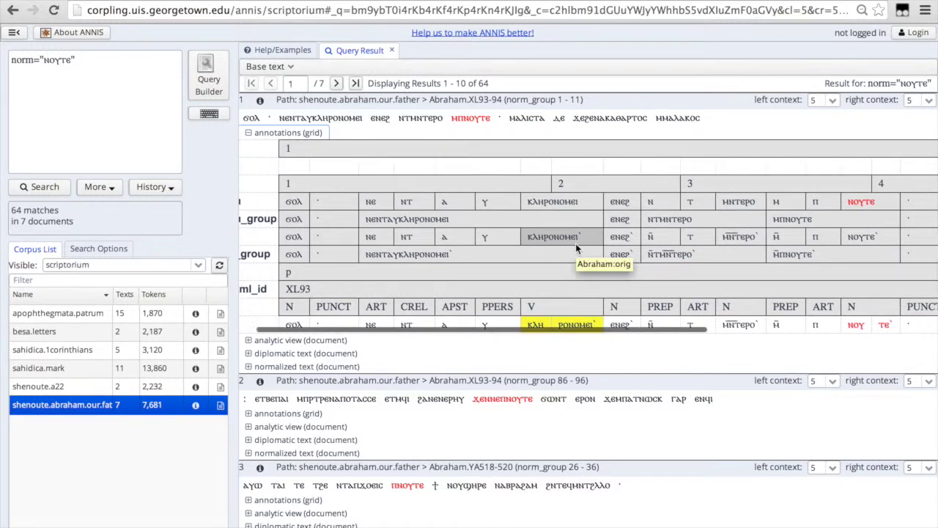
scroll(740, 265, "right", 5)
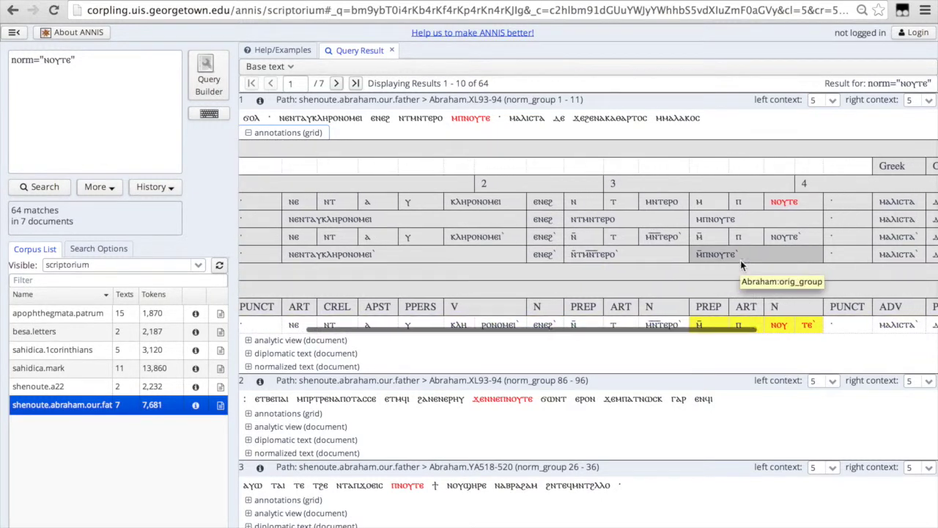
scroll(741, 264, "left", 5)
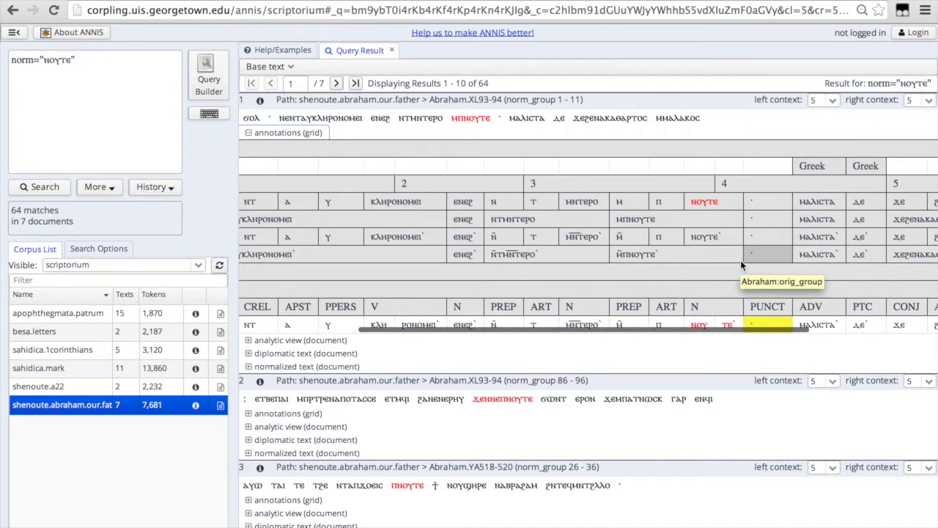
scroll(740, 264, "left", 3)
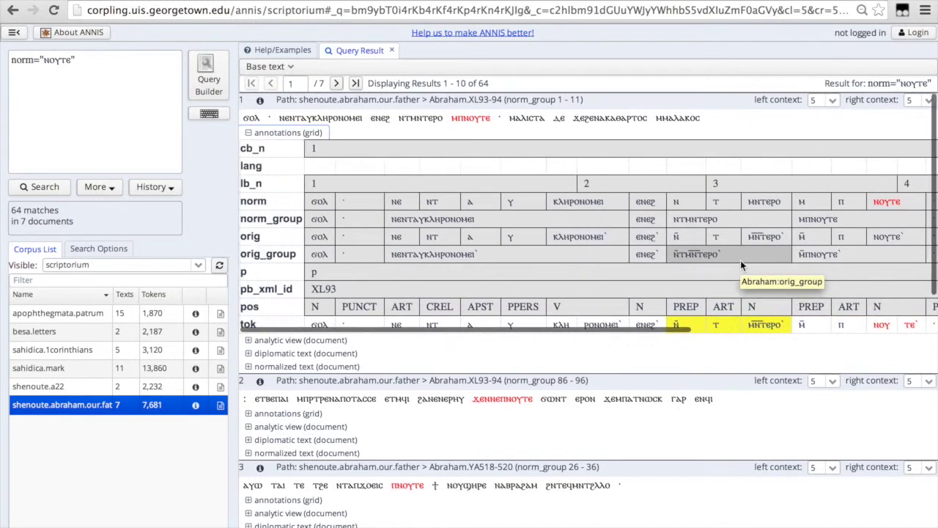
scroll(462, 173, "down", 1)
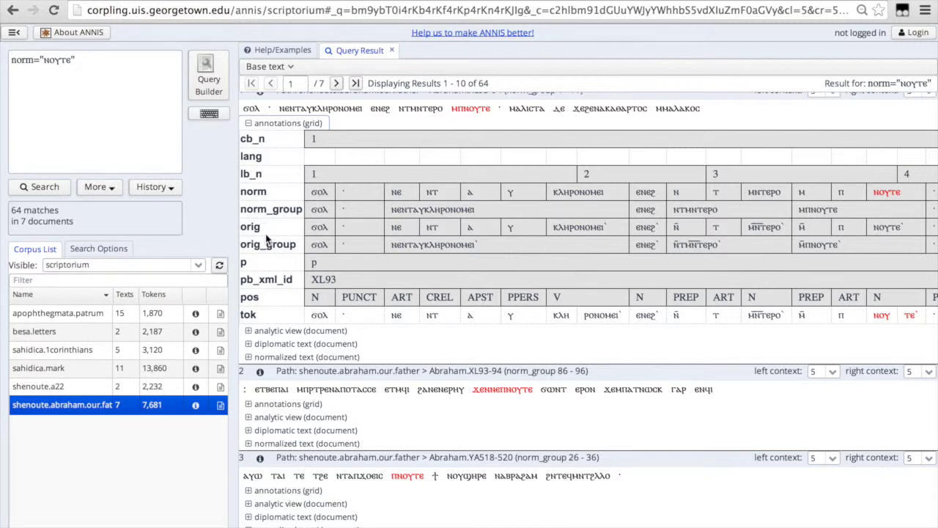
scroll(266, 236, "up", 1)
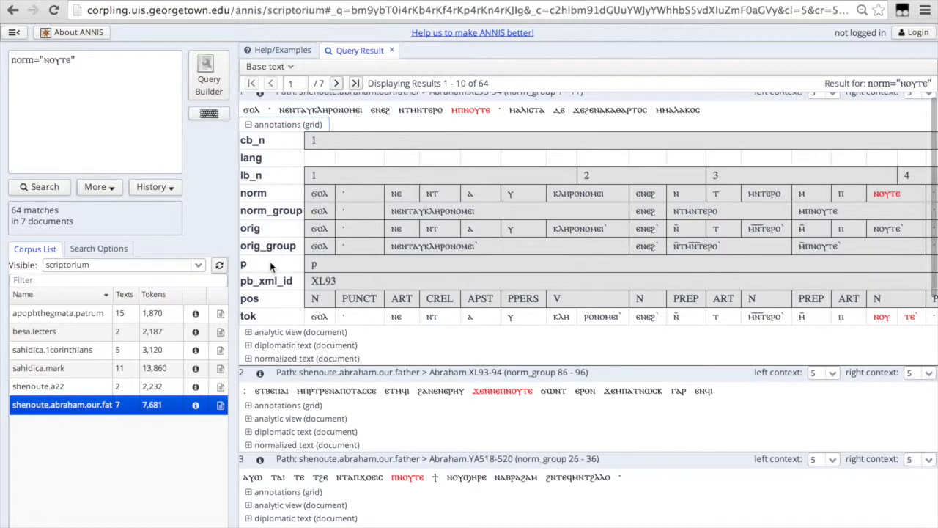
scroll(270, 266, "down", 1)
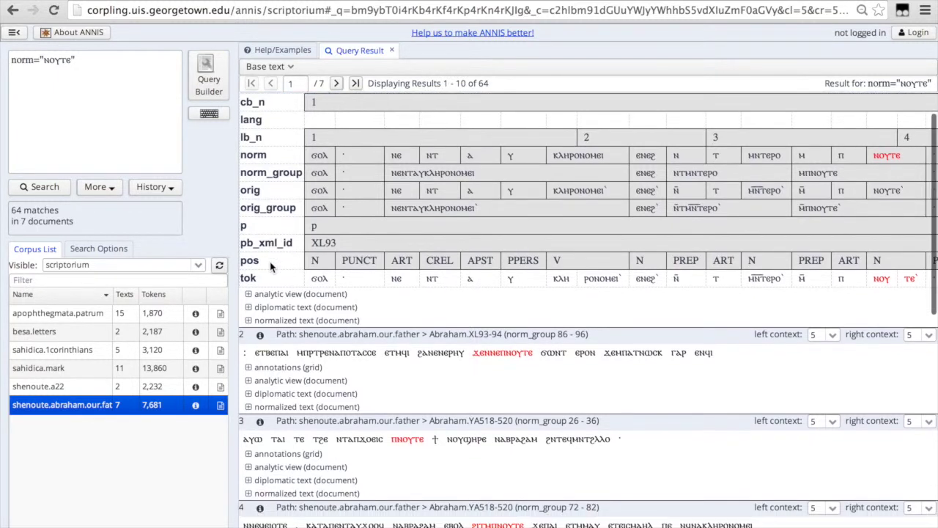
scroll(269, 267, "up", 1)
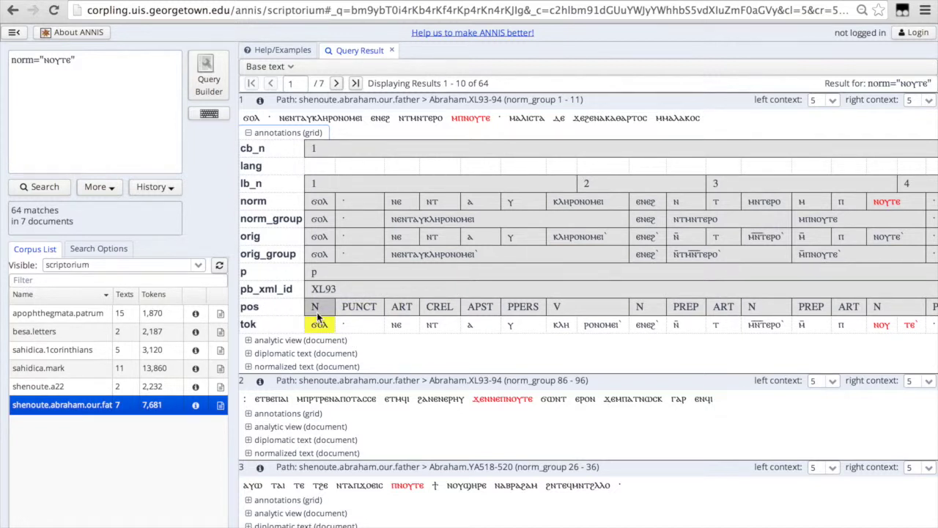
scroll(443, 295, "right", 3)
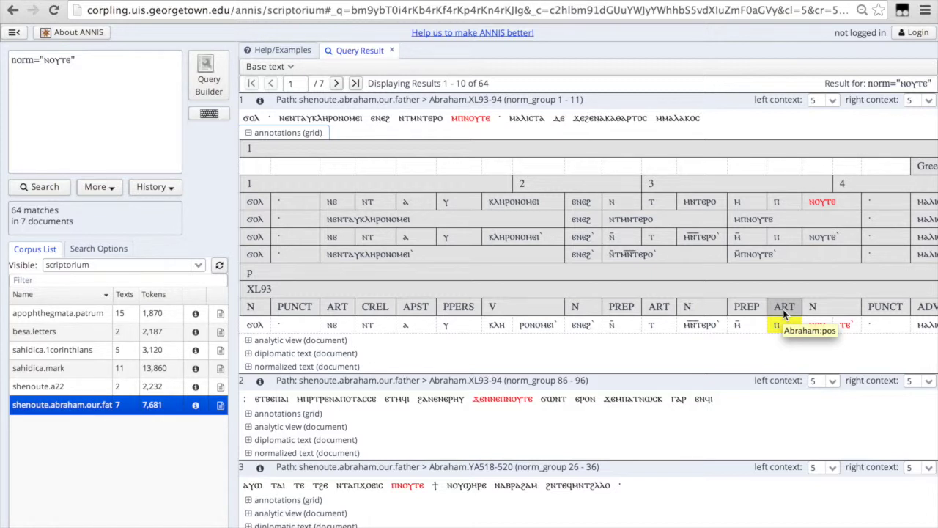
scroll(783, 313, "left", 2)
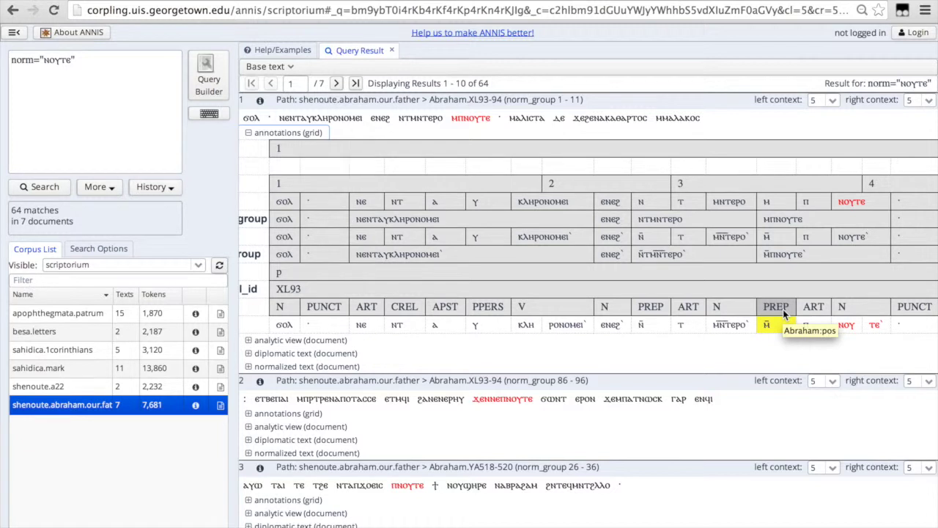
scroll(783, 309, "left", 2)
scroll(783, 310, "down", 1)
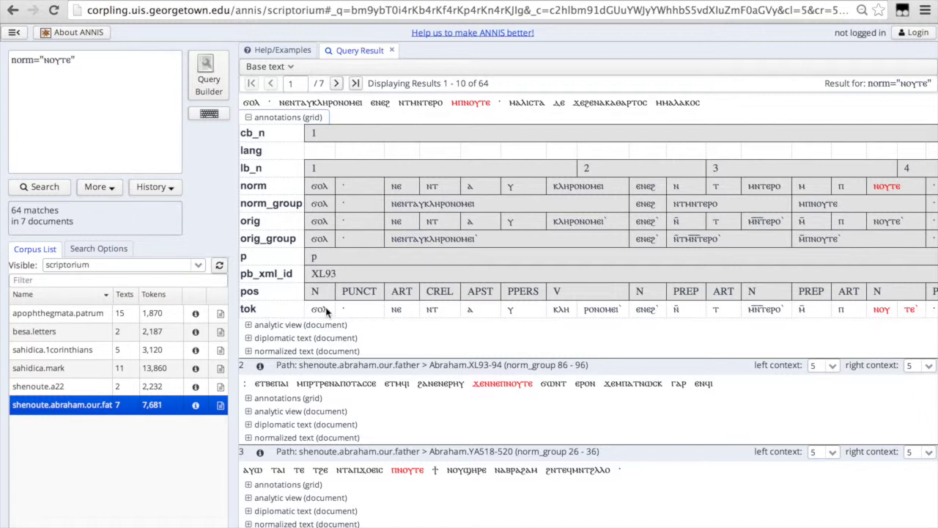
scroll(411, 311, "up", 1)
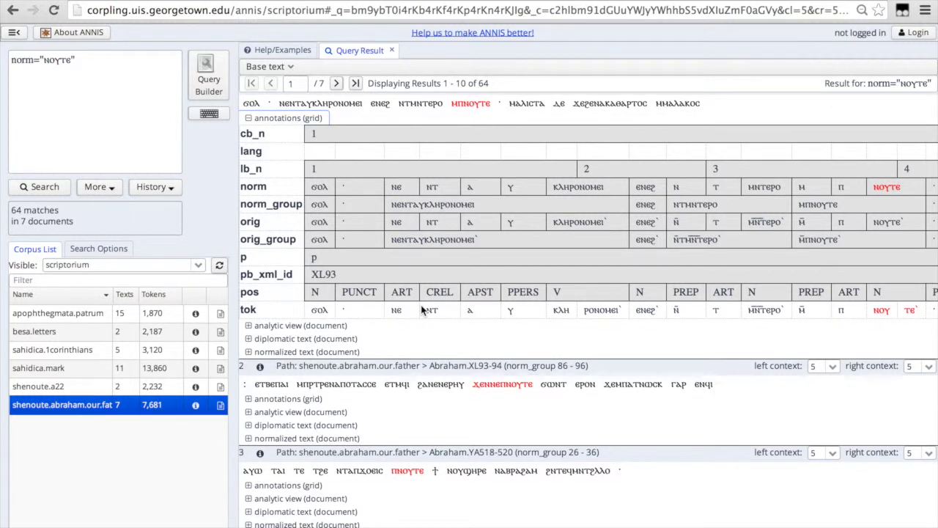
scroll(424, 310, "right", 2)
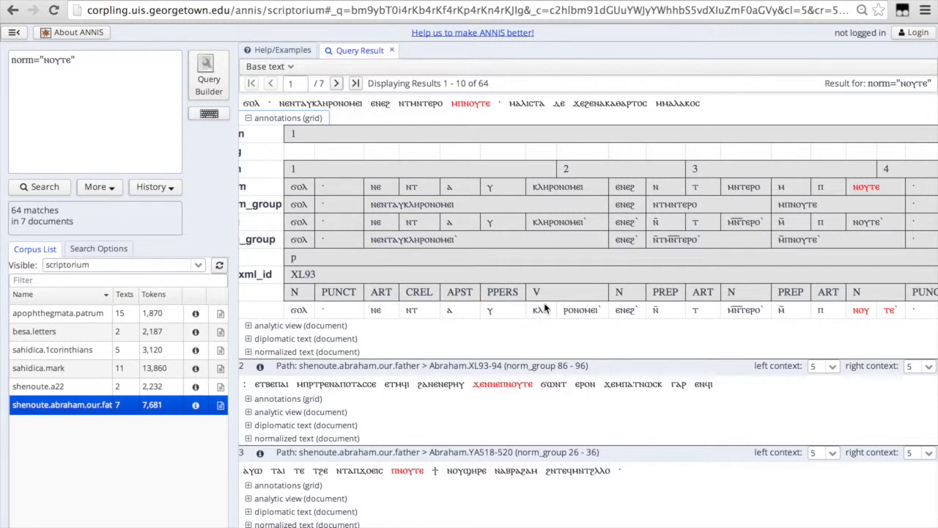
scroll(543, 310, "left", 2)
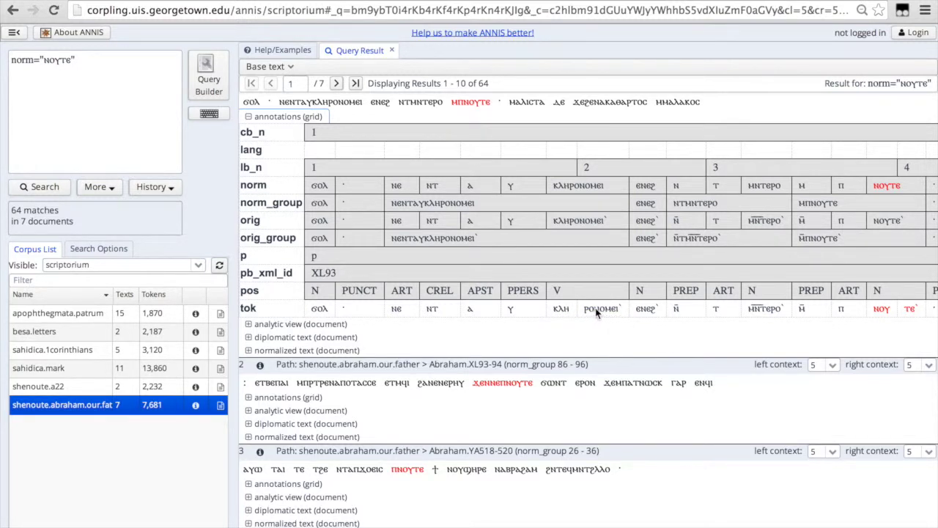
left_click(249, 338)
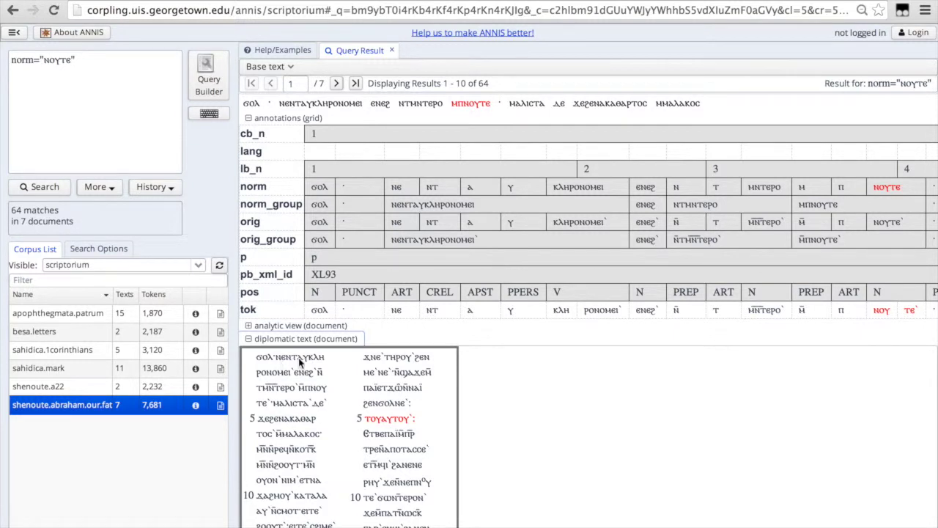
mouse_move(309, 361)
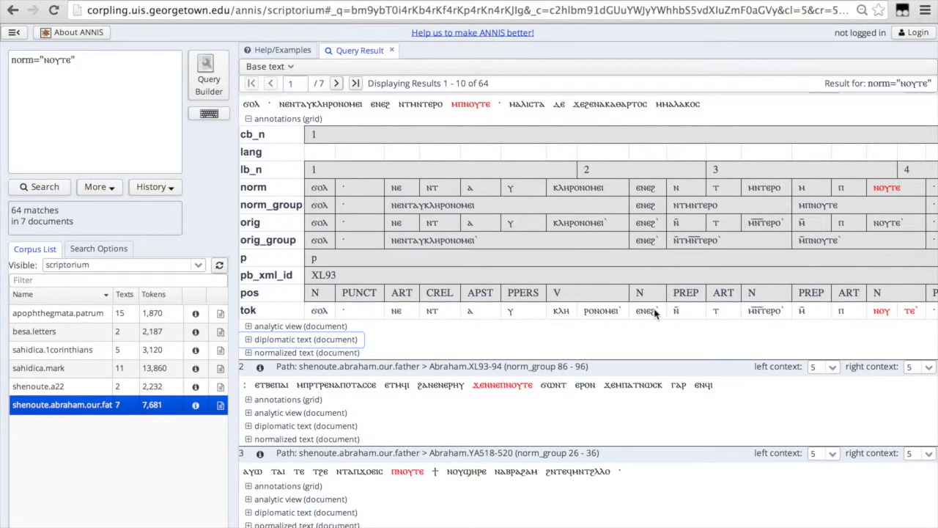
scroll(653, 309, "right", 1)
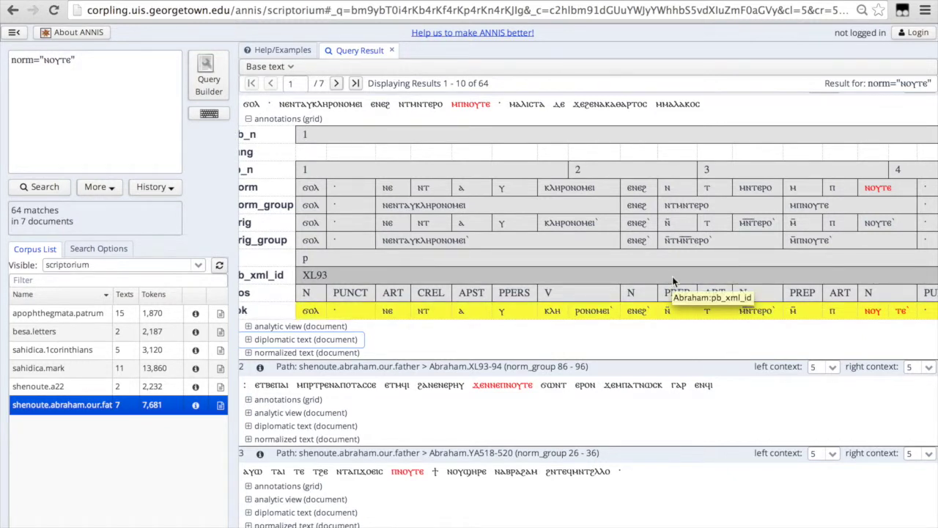
scroll(672, 277, "left", 1)
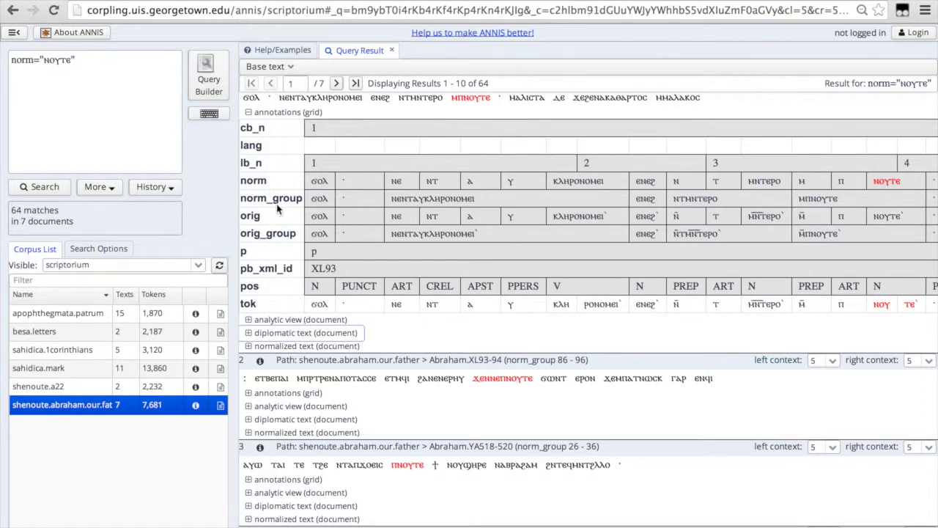
left_click(249, 113)
Scroll down to result 4 and expand its normalized text document view
scroll(357, 240, "down", 4)
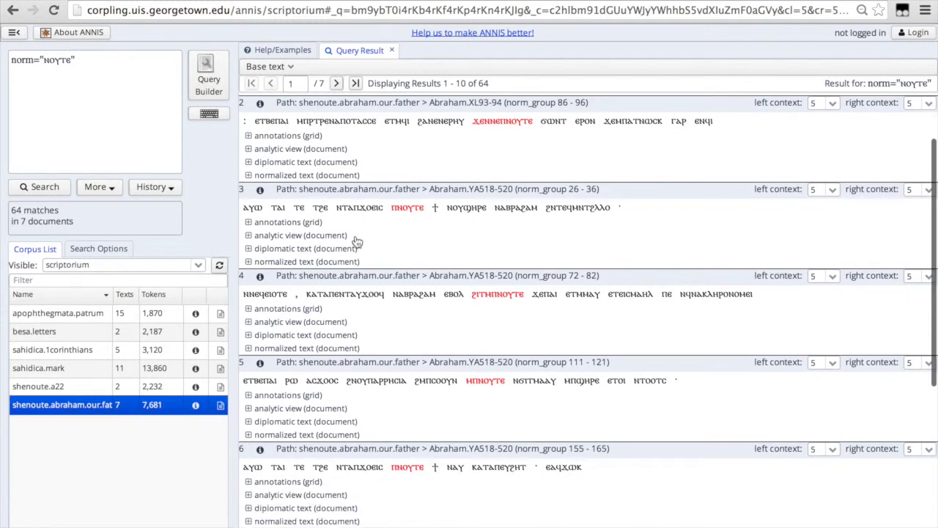
scroll(357, 240, "down", 1)
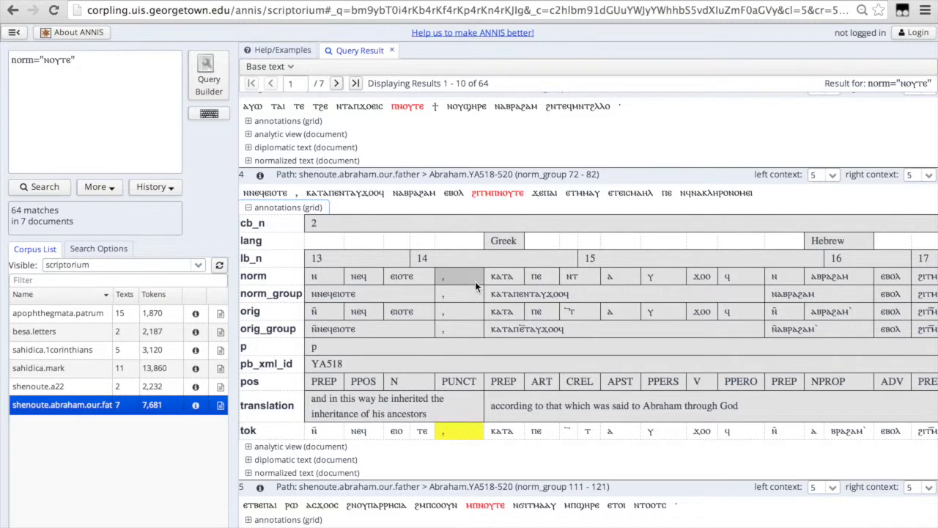
scroll(475, 281, "up", 5)
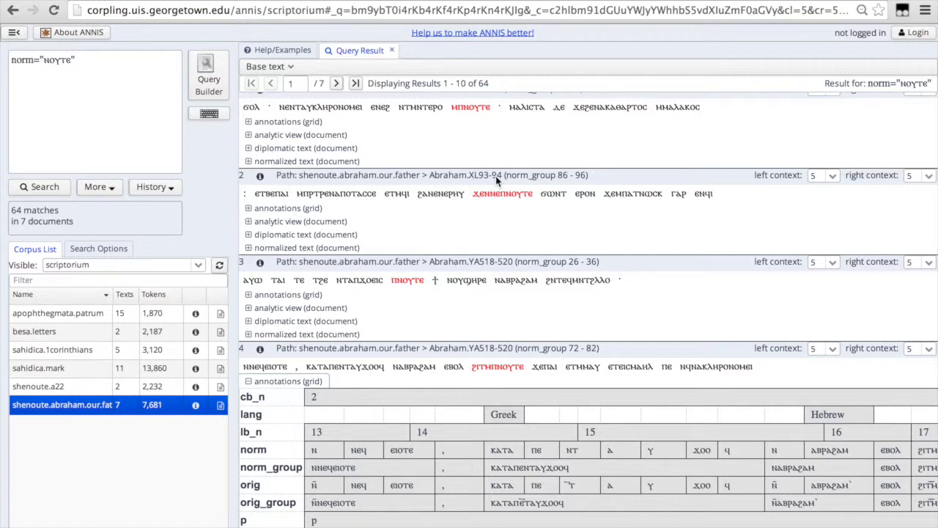
scroll(495, 176, "down", 4)
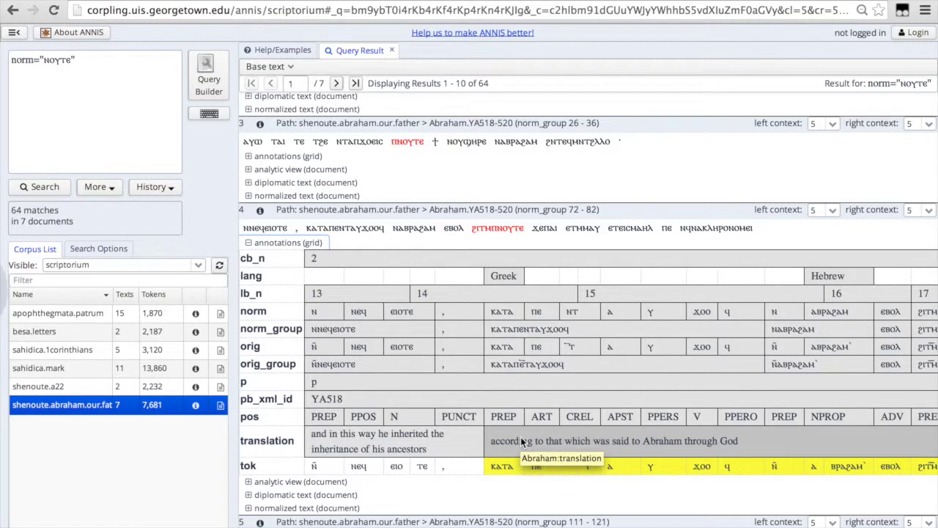
scroll(440, 376, "down", 1)
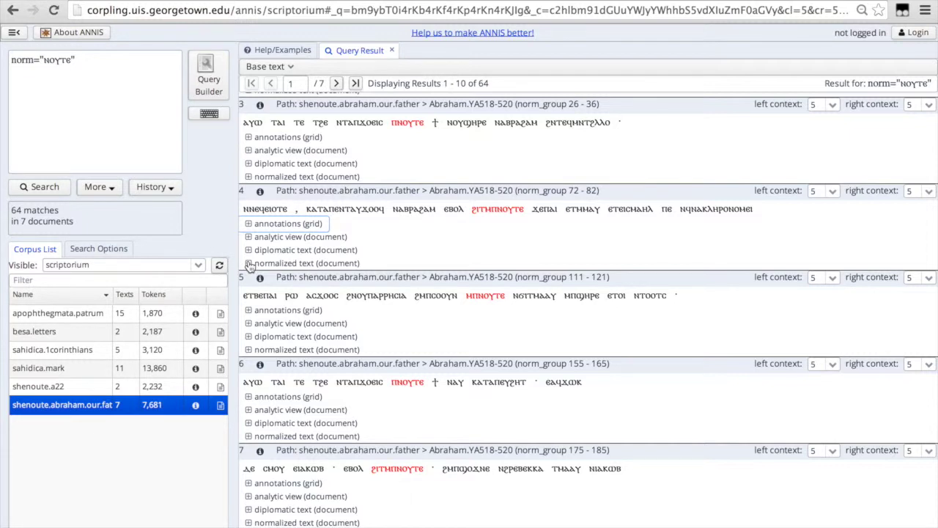
left_click(249, 264)
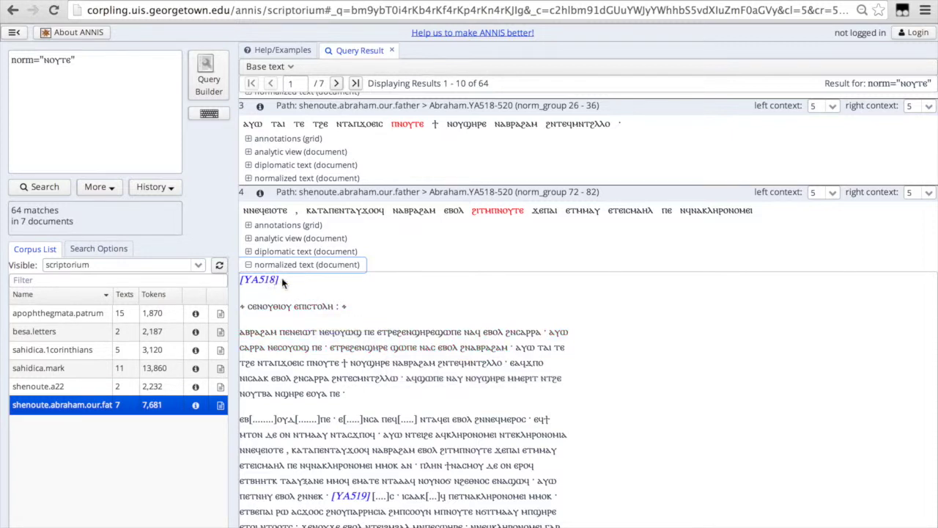
Collapse match 4's normalized text and show its analytic document view instead
scroll(359, 500, "down", 2)
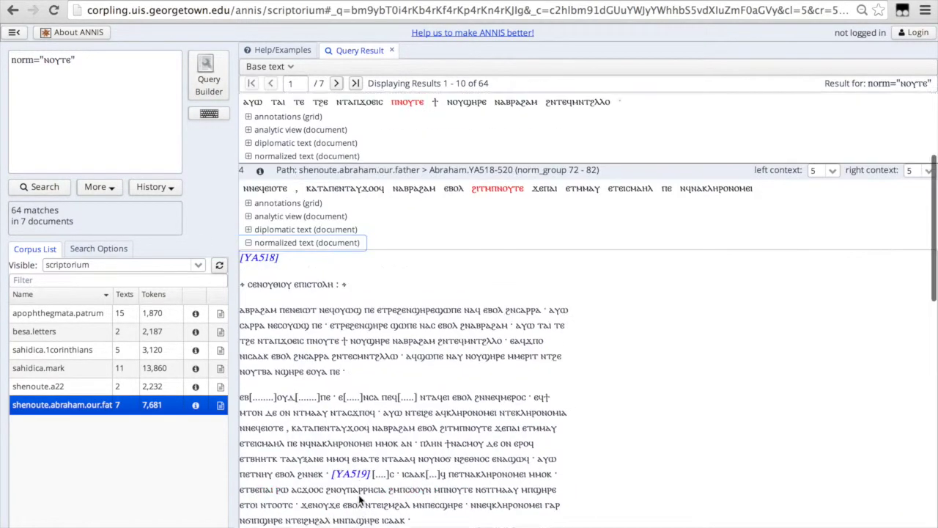
scroll(359, 500, "up", 1)
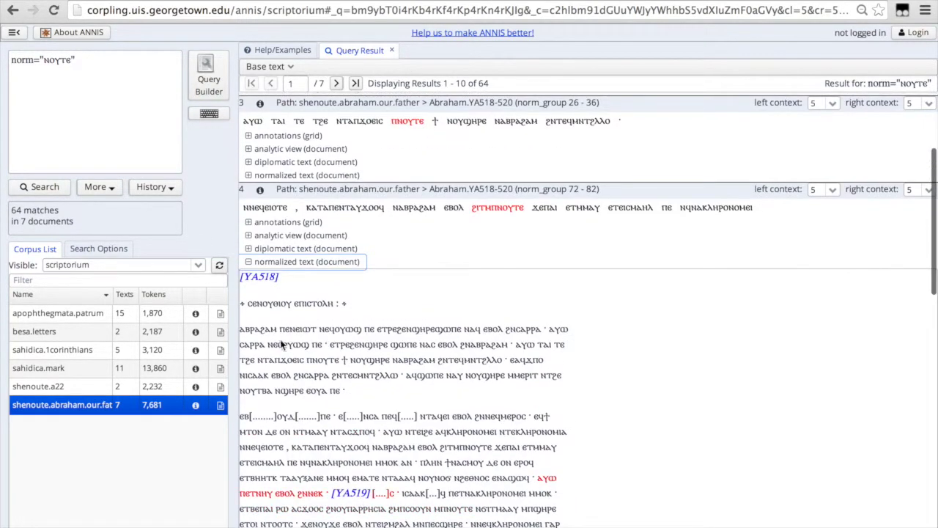
left_click(248, 262)
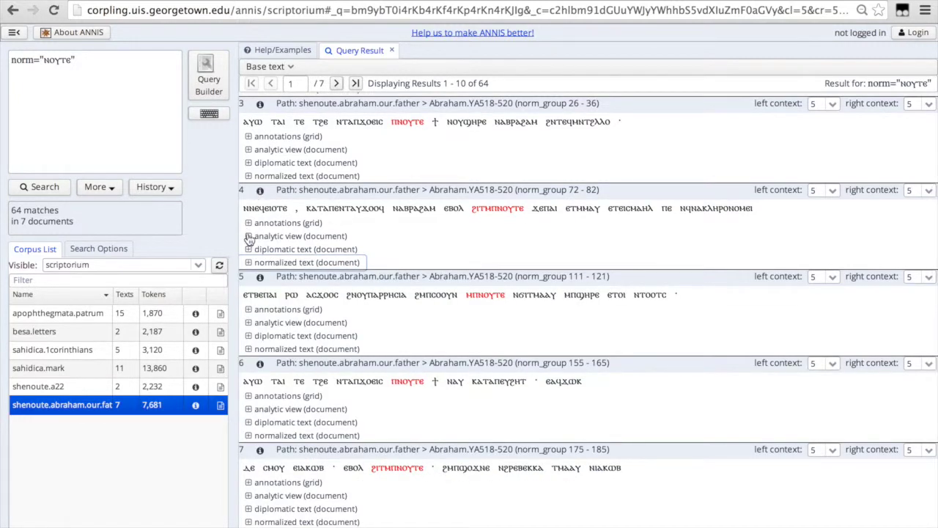
left_click(249, 237)
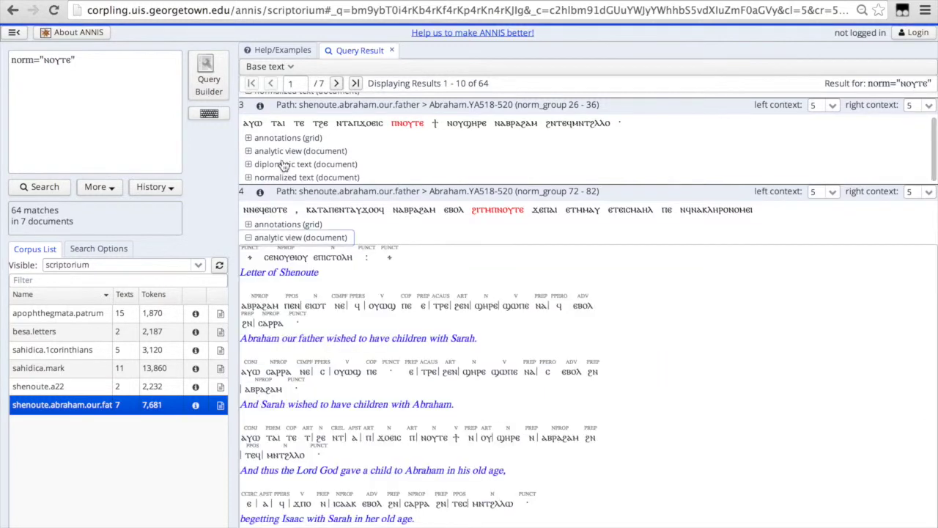
scroll(410, 329, "up", 1)
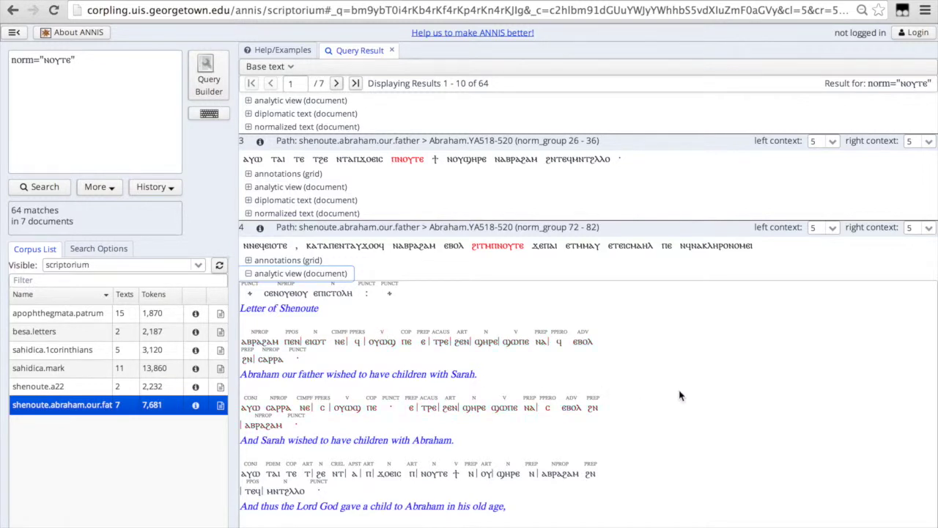
scroll(679, 396, "down", 1)
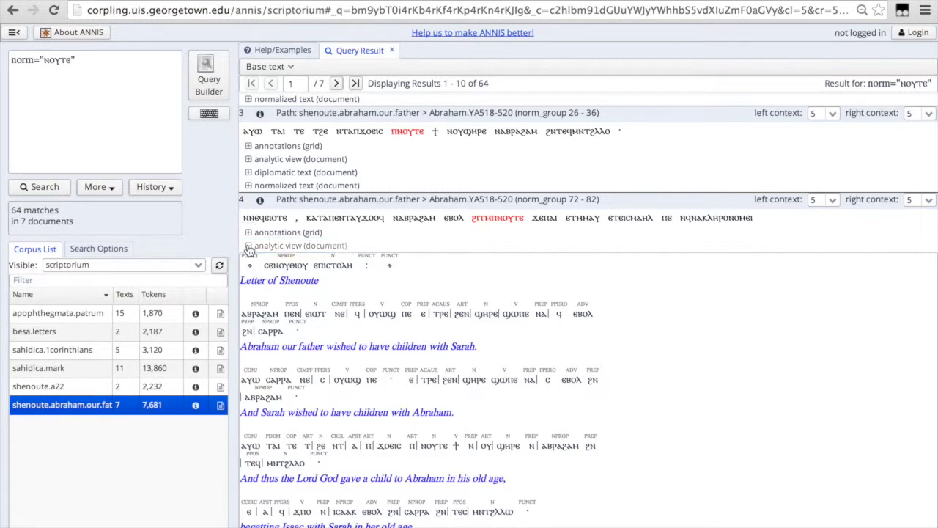
left_click(249, 245)
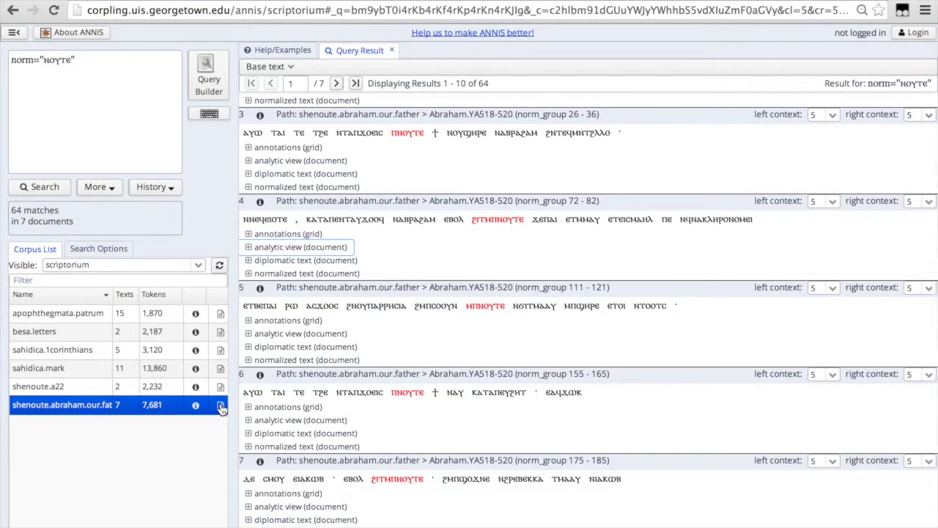
List the documents of the sahidica.mark corpus
scroll(220, 404, "right", 1)
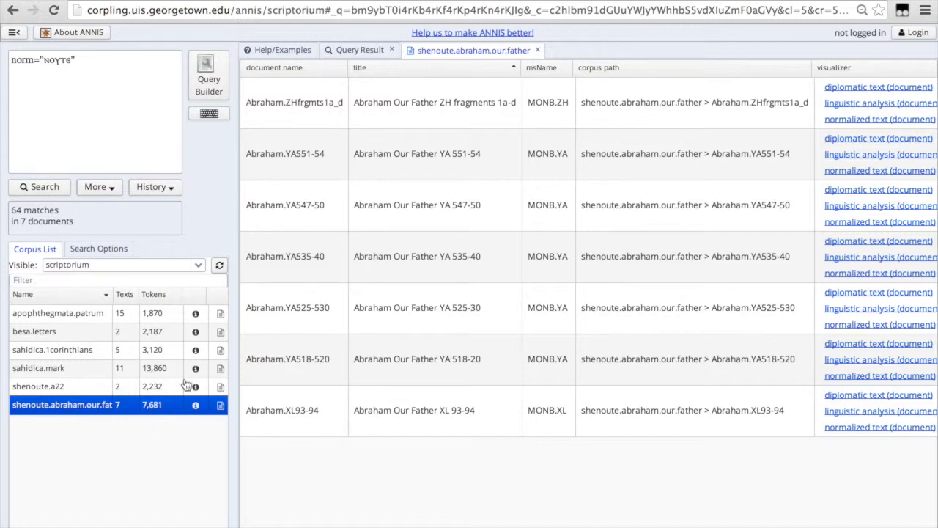
left_click(221, 369)
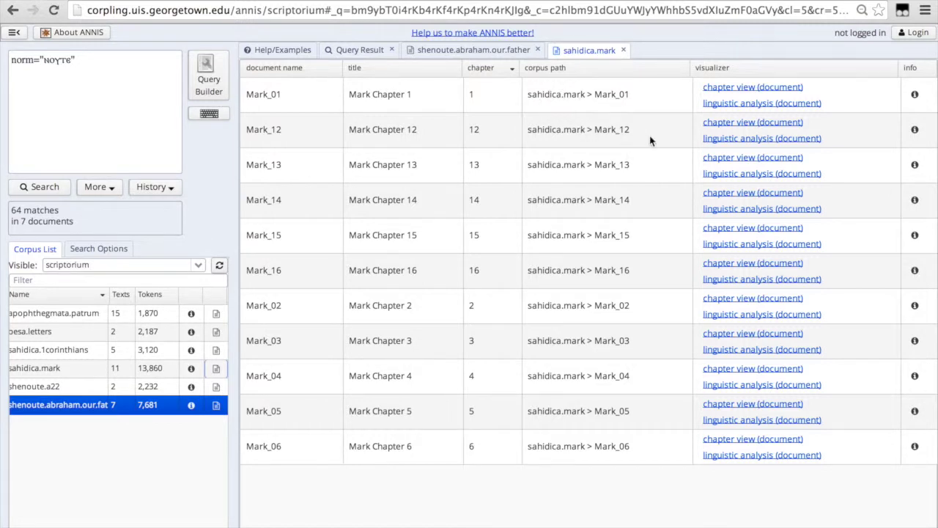
left_click(730, 88)
Select all six corpora, from apophthegmata.patrum through shenoute.abraham.our.father
left_click(44, 333)
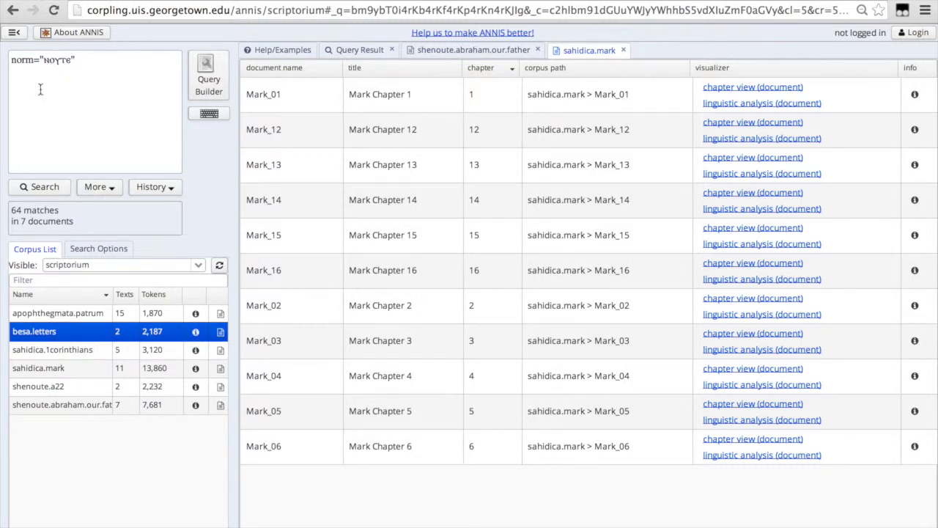
left_click(63, 313)
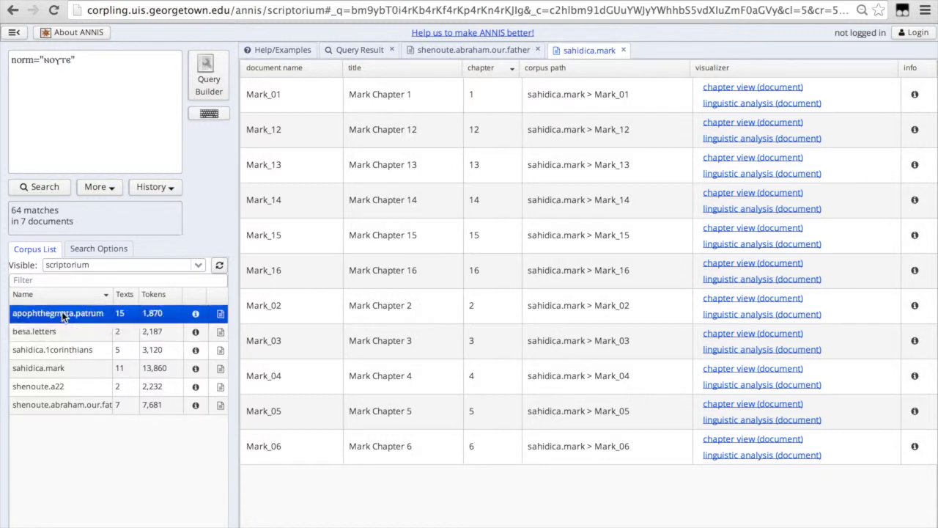
left_click(49, 336)
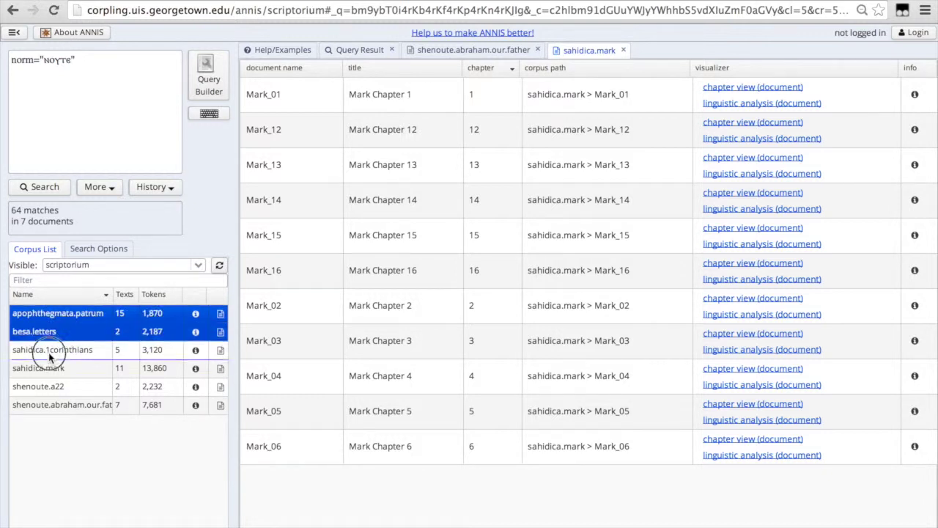
left_click(49, 349, "ctrl")
left_click(49, 368, "ctrl")
left_click(49, 387, "ctrl")
left_click(52, 403, "ctrl")
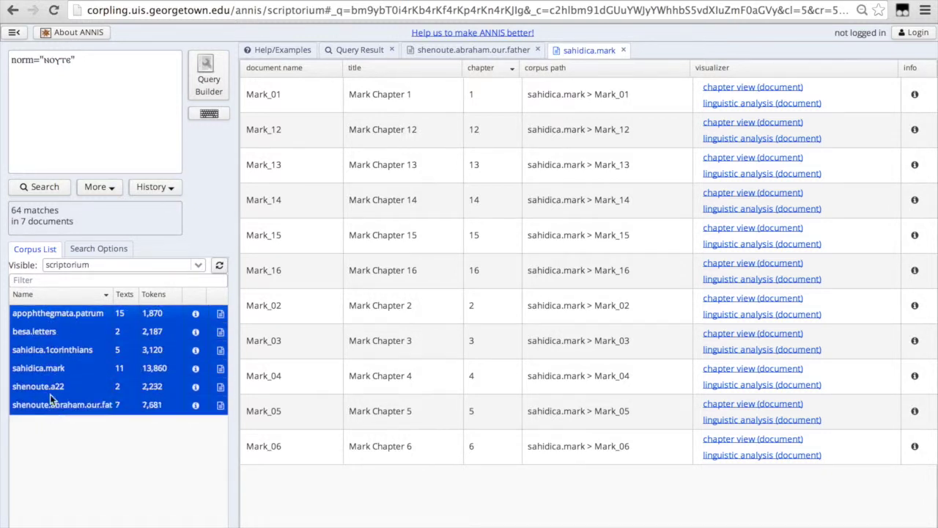
Replace the query with morph="ⲙⲛⲧ" via the Coptic keyboard and run the search
left_click(53, 59)
double_click(54, 59)
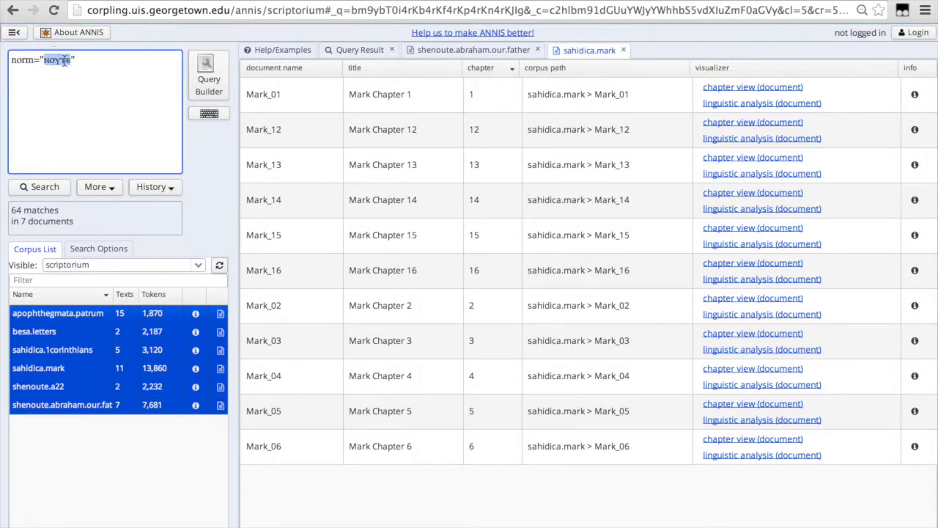
double_click(23, 62)
left_click_drag(24, 63, 87, 59)
type("mo")
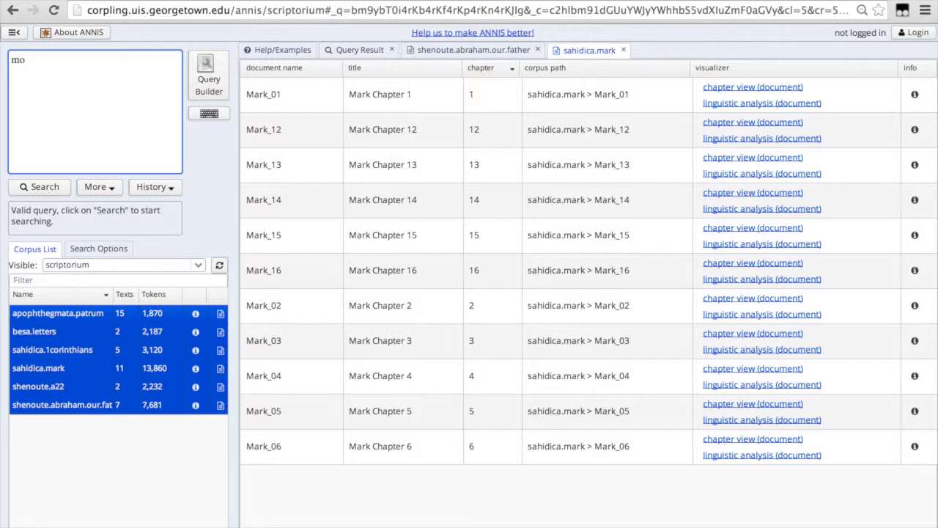
type("rph=")
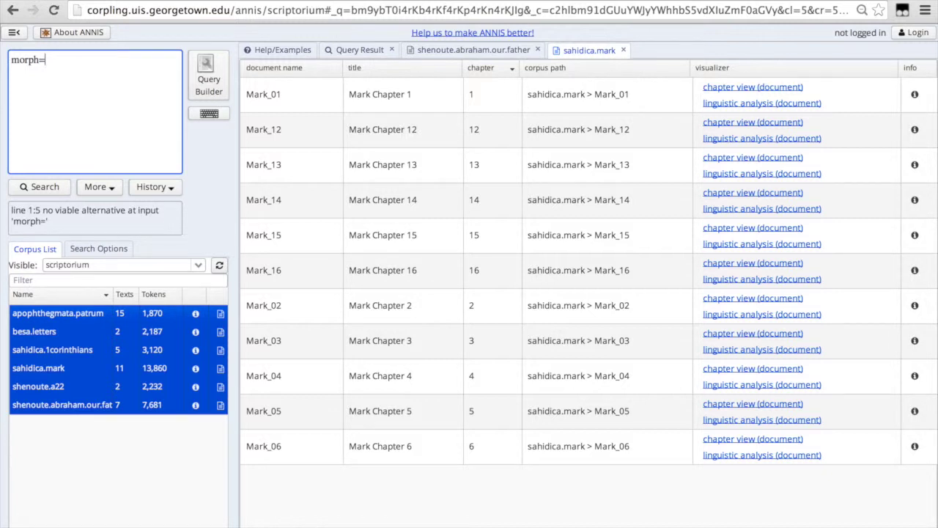
type("\"")
left_click(208, 114)
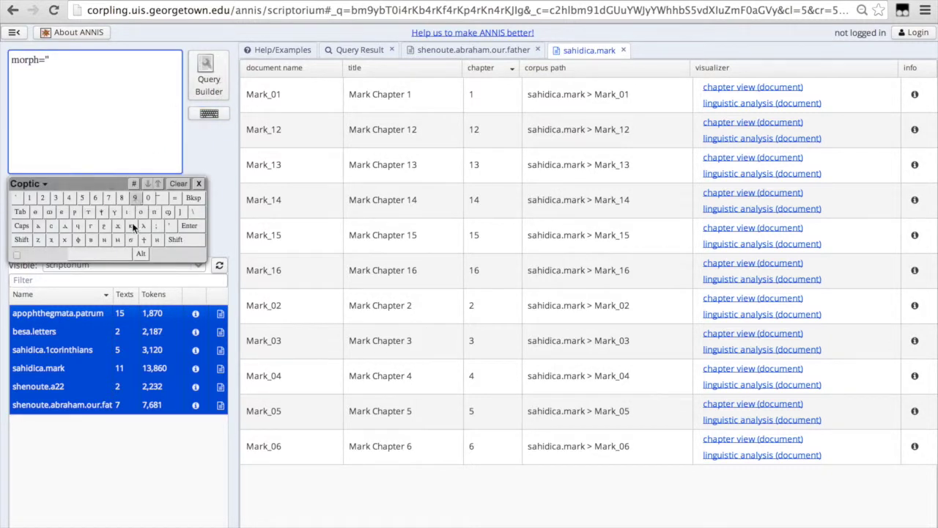
left_click(116, 240)
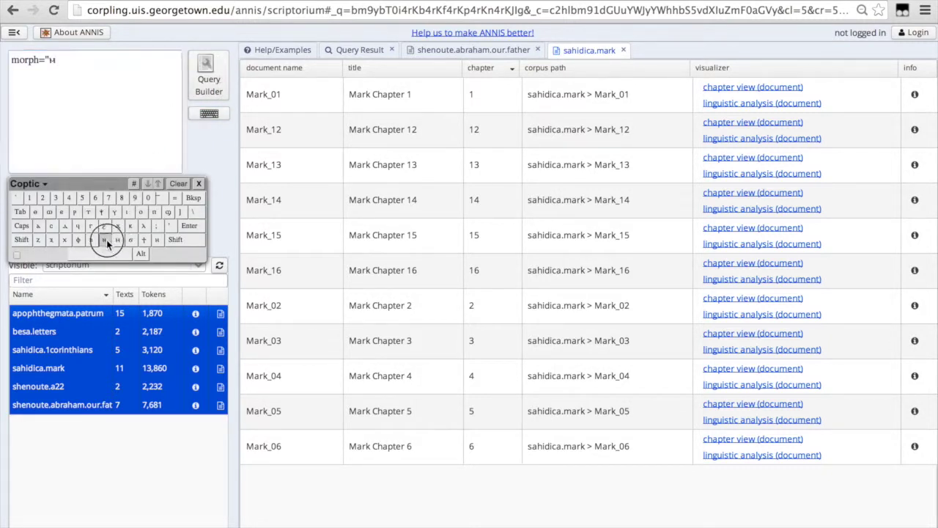
left_click(106, 240)
left_click(91, 210)
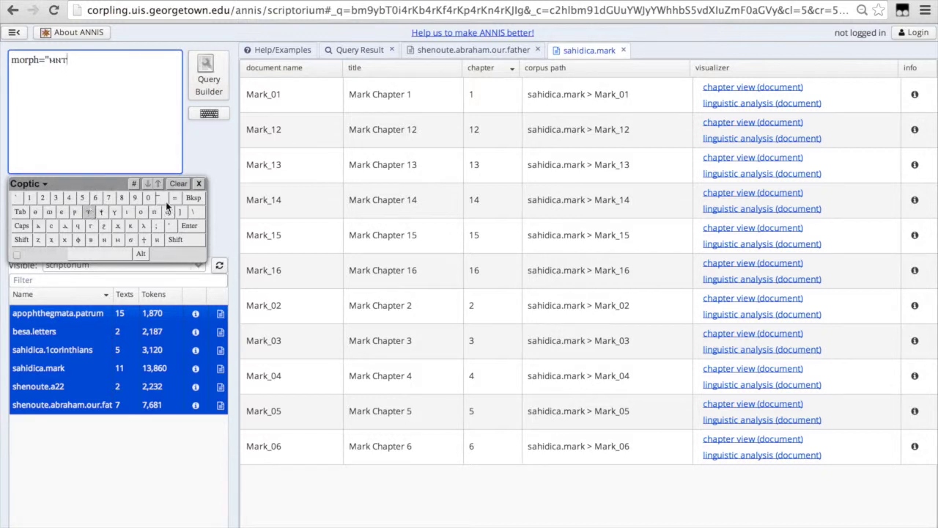
type("\"")
left_click(202, 183)
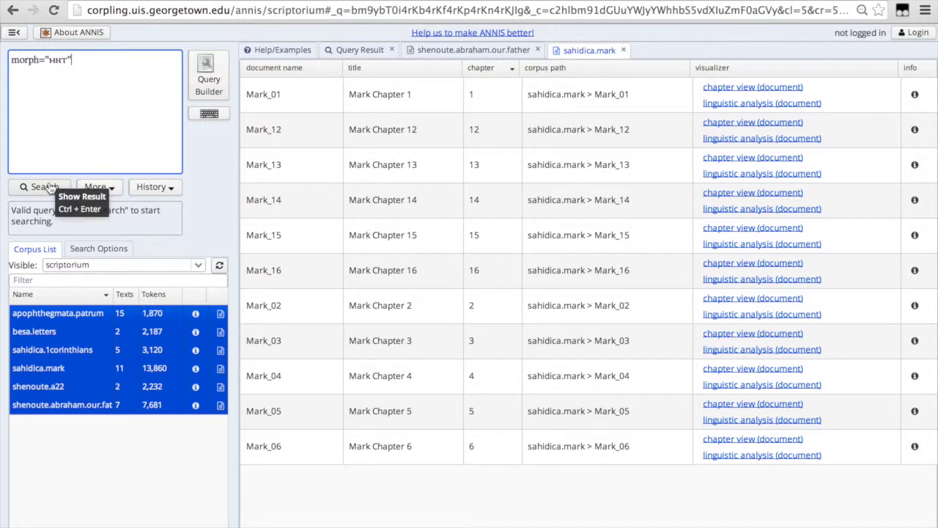
left_click(48, 187)
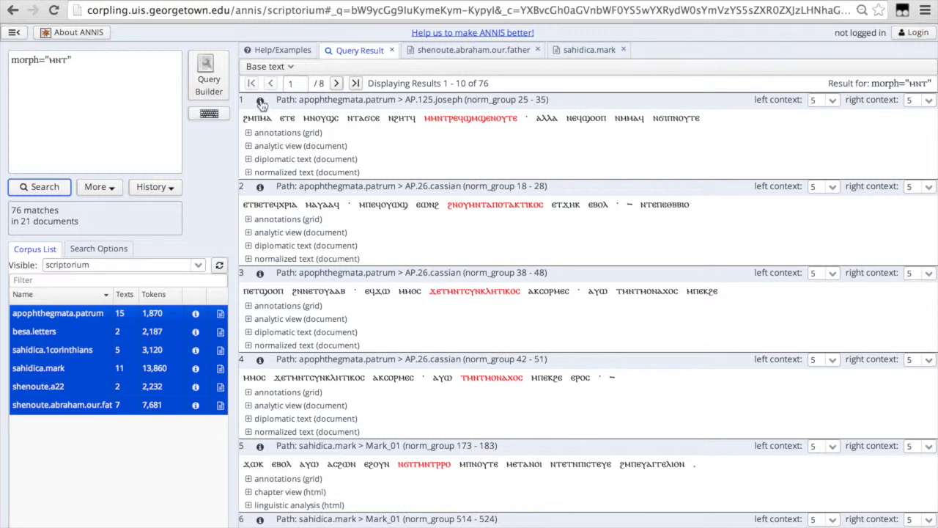
Expand the first ⲙⲛⲧ match's annotation grid and scroll it sideways to see all morphs
left_click(249, 133)
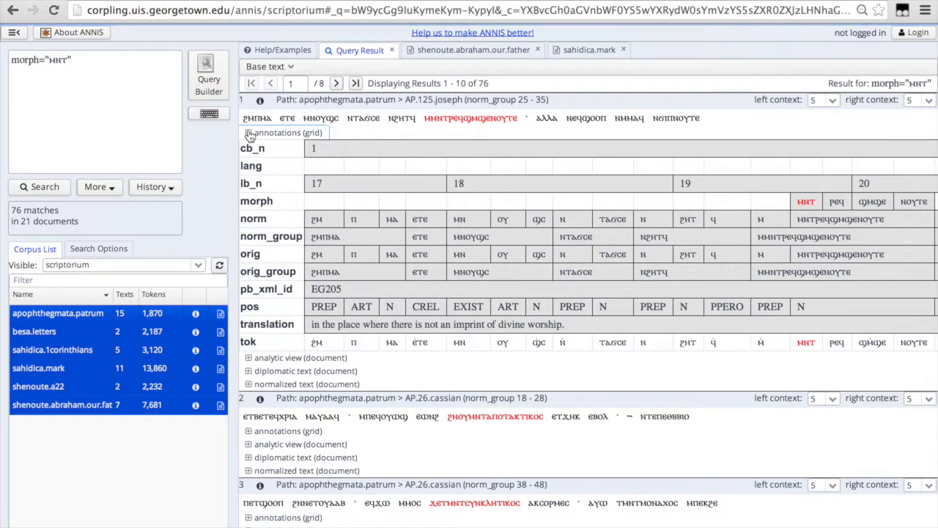
scroll(525, 227, "right", 2)
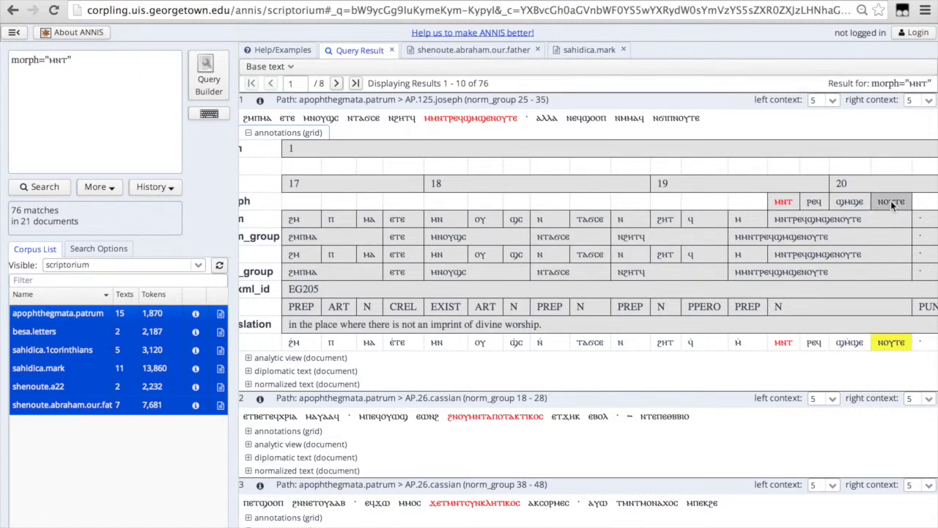
Select and erase the morpheme ⲙⲛⲧ from the ANNIS query
left_click(91, 62)
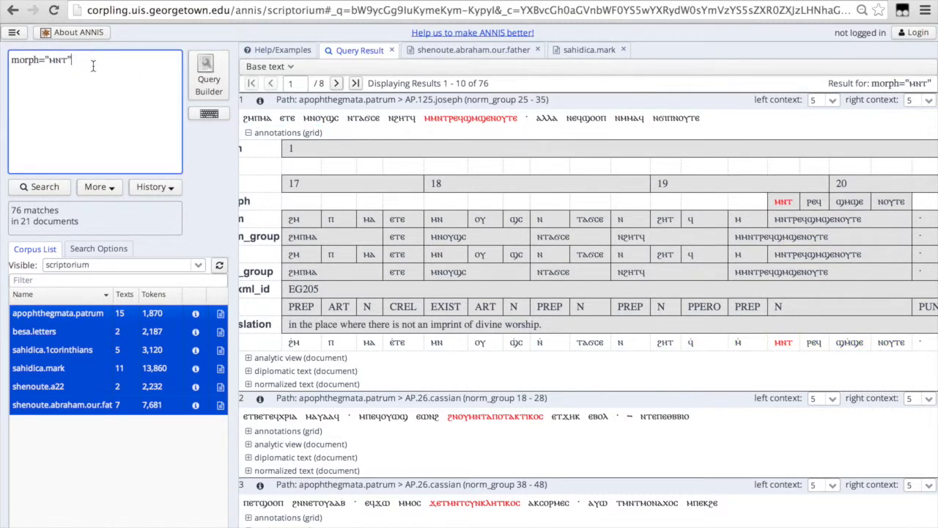
double_click(57, 60)
left_click(209, 114)
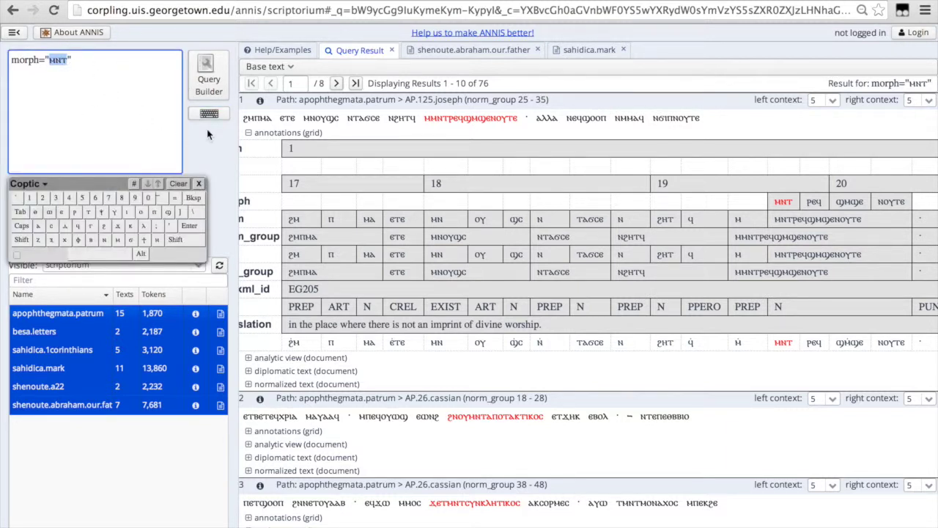
type("ⲙⲛⲧ")
key("BackSpace")
key("BackSpace")
key("BackSpace")
Enter ⲛⲟⲩⲧⲉ on the Coptic keyboard and search, returning 4 matches
left_click(105, 242)
left_click(140, 212)
left_click(114, 212)
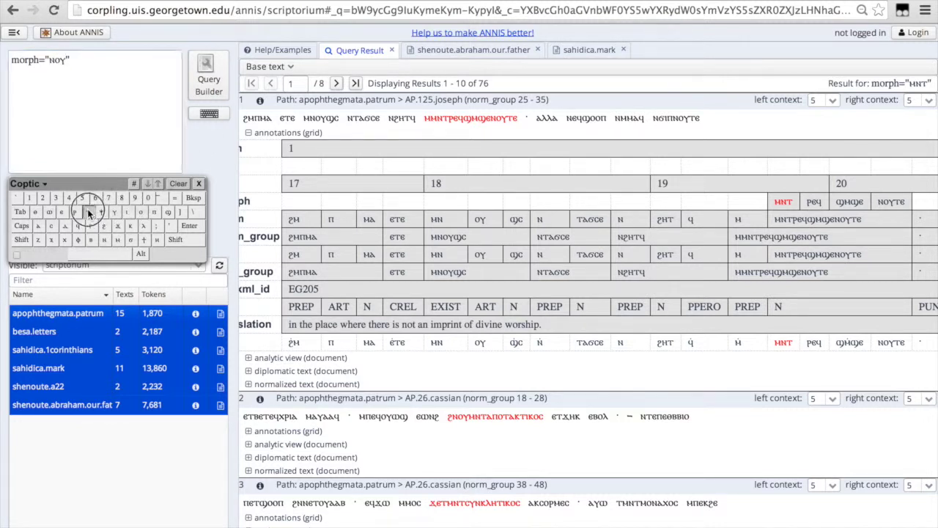
left_click(88, 211)
left_click(63, 211)
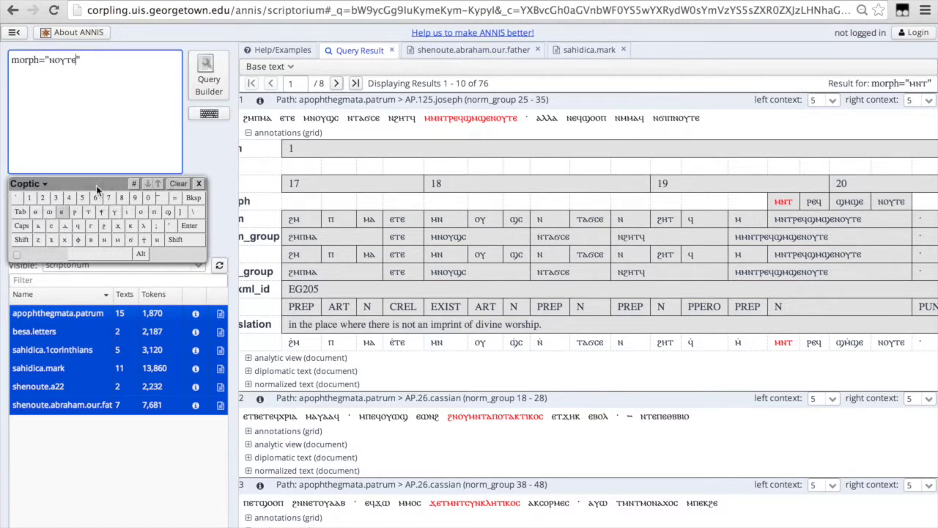
left_click(200, 184)
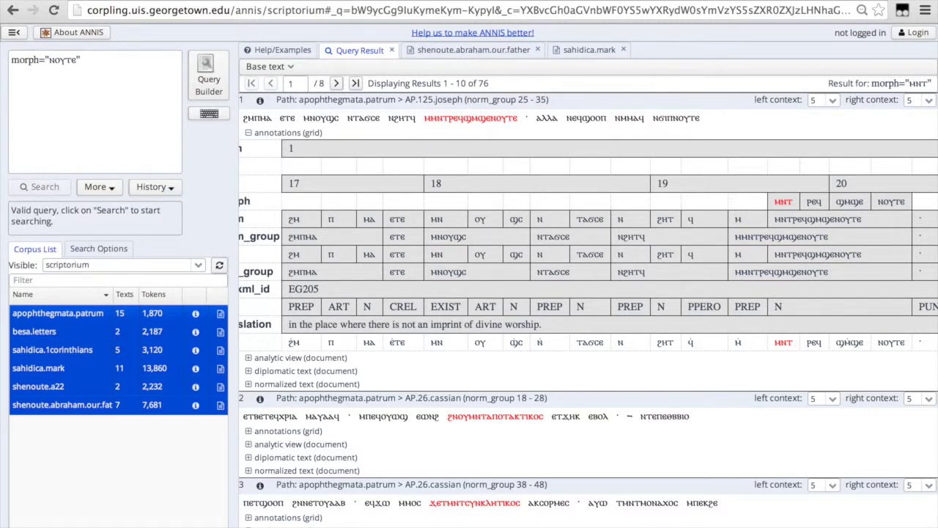
left_click(47, 188)
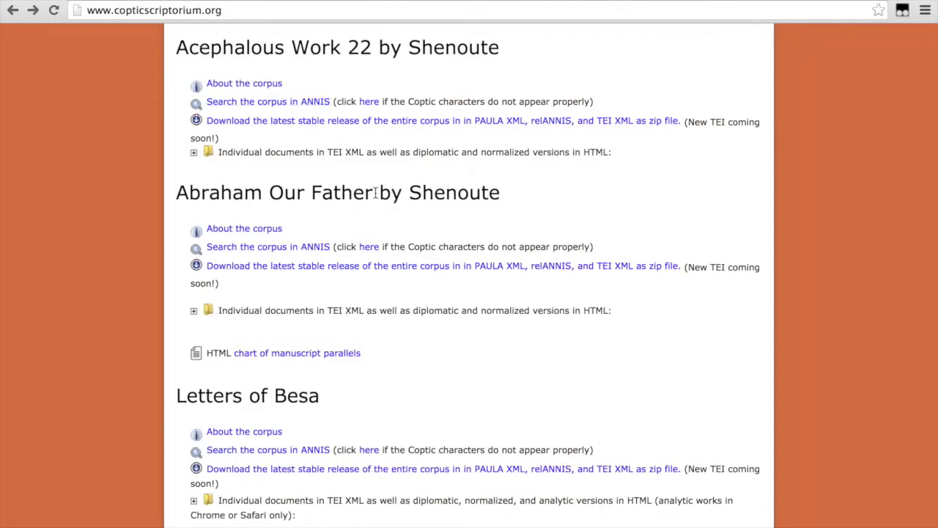
Expand 'Click here for the example queries' under Searching the Corpora and scroll through them
scroll(375, 196, "up", 5)
scroll(376, 196, "down", 1)
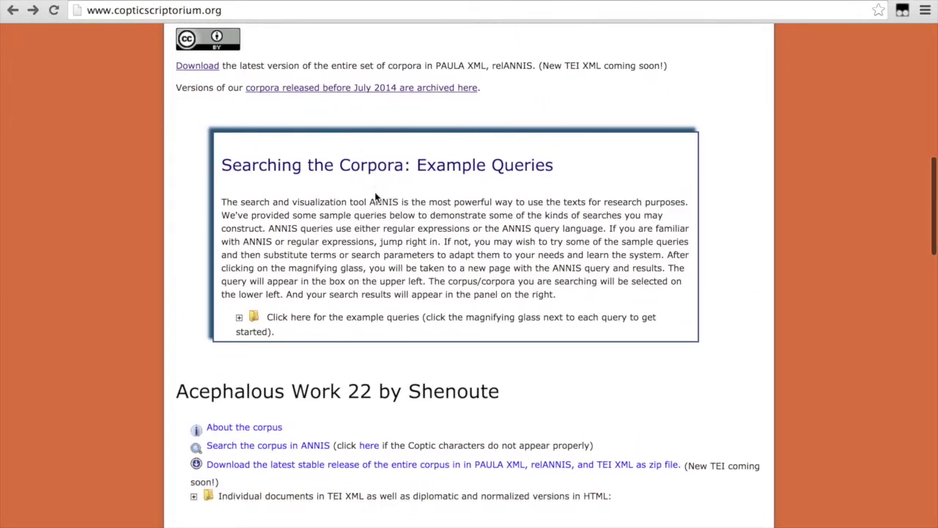
left_click(239, 318)
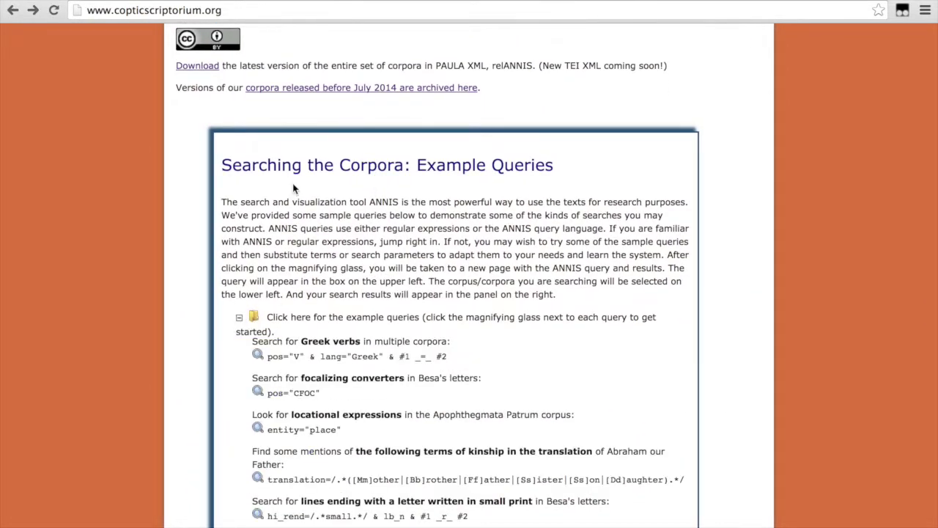
scroll(292, 187, "down", 3)
scroll(291, 185, "down", 2)
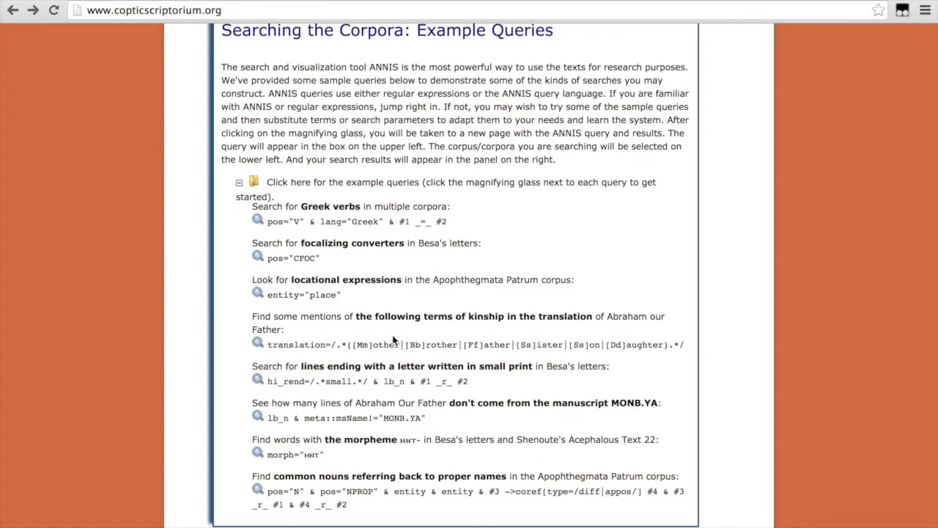
scroll(394, 338, "down", 1)
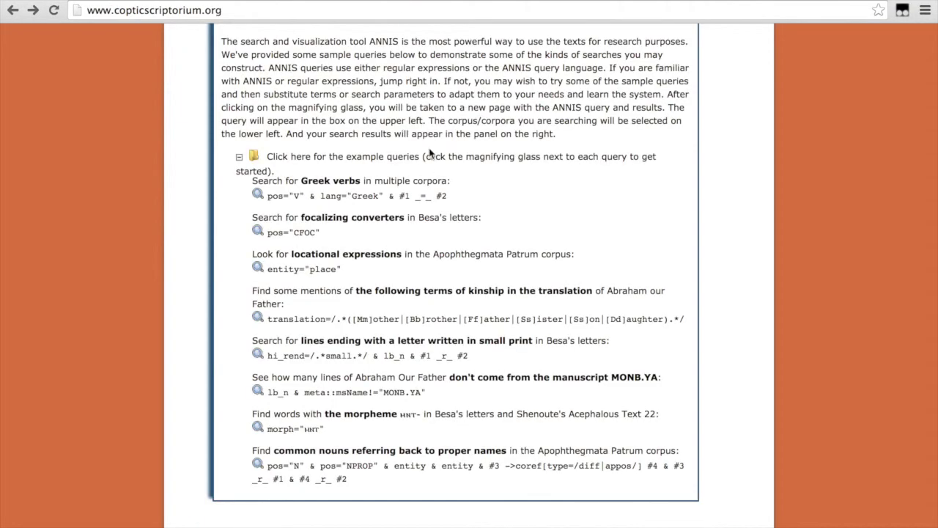
scroll(390, 275, "down", 3)
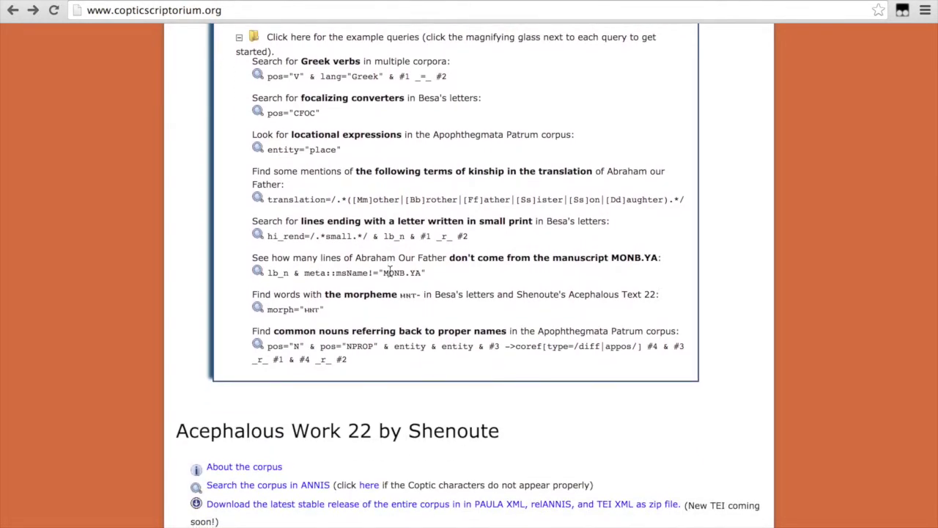
scroll(390, 273, "down", 3)
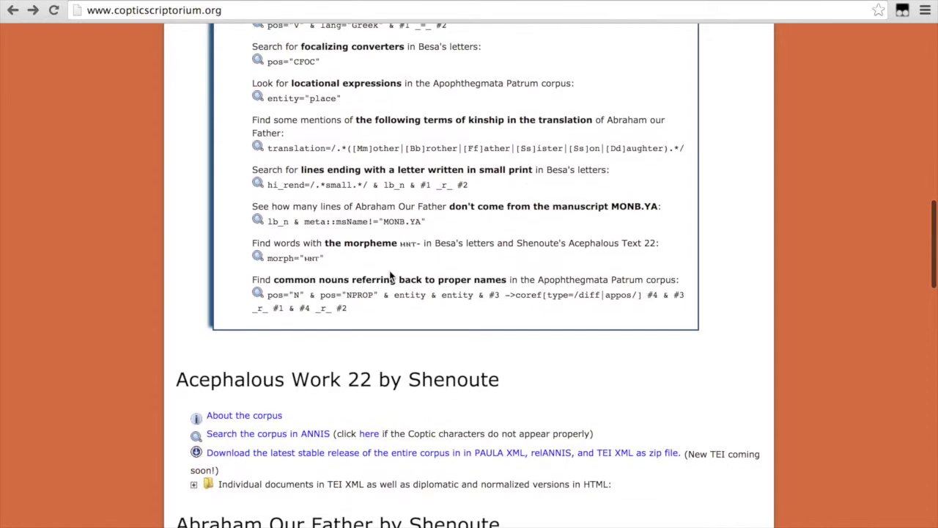
scroll(390, 275, "down", 3)
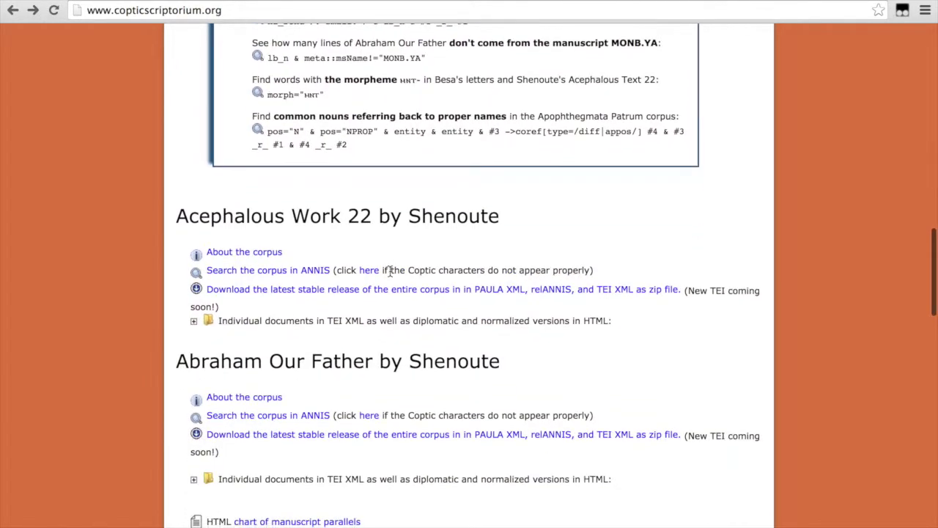
scroll(390, 275, "down", 3)
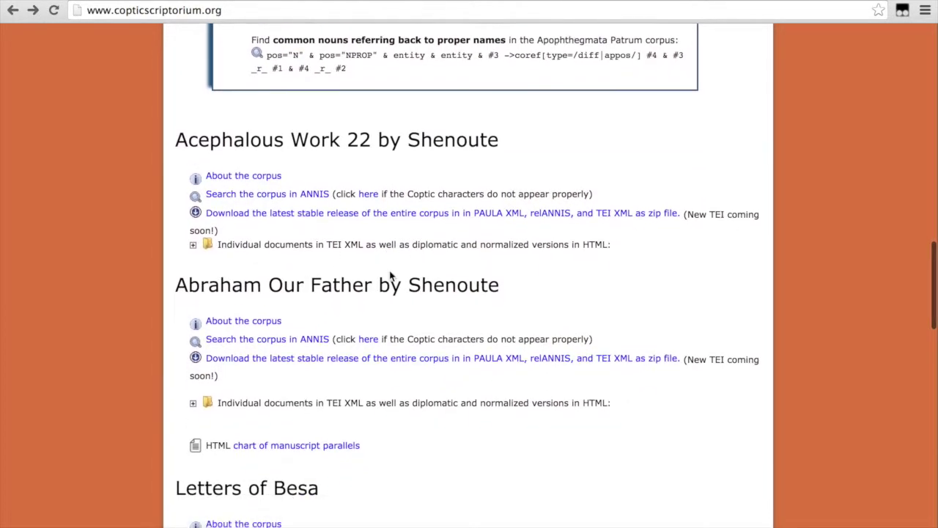
scroll(390, 275, "down", 1)
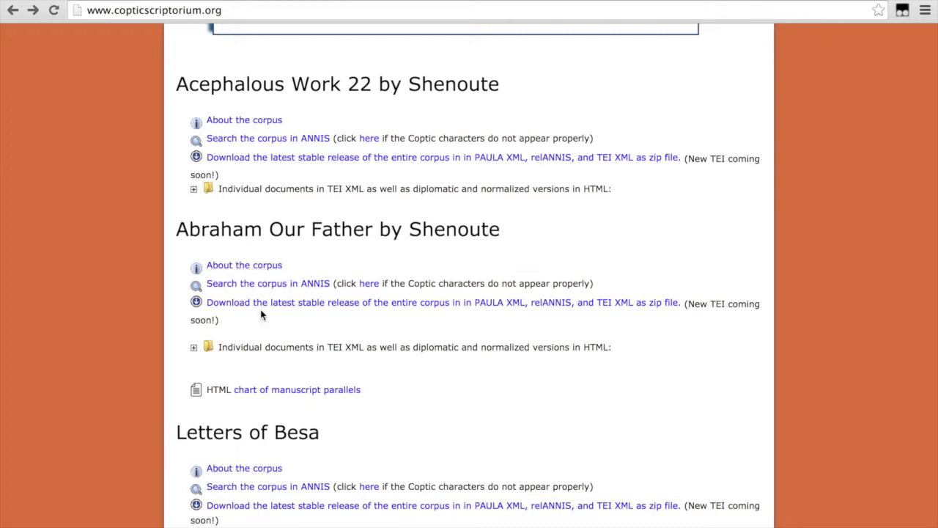
Expand the Letters of Besa documents, view Letter to Aphthonia's diplomatic and normalized texts, then return
scroll(261, 314, "down", 1)
scroll(261, 313, "down", 3)
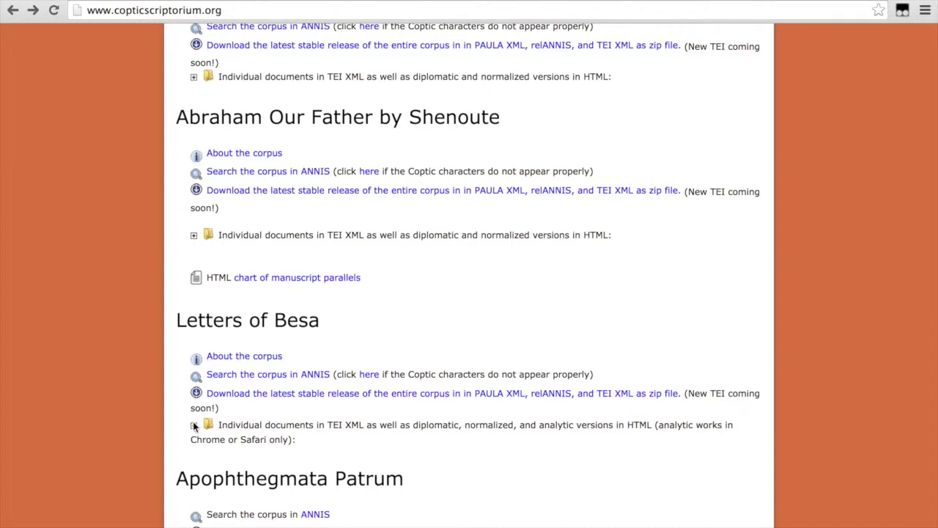
left_click(194, 427)
scroll(318, 245, "down", 2)
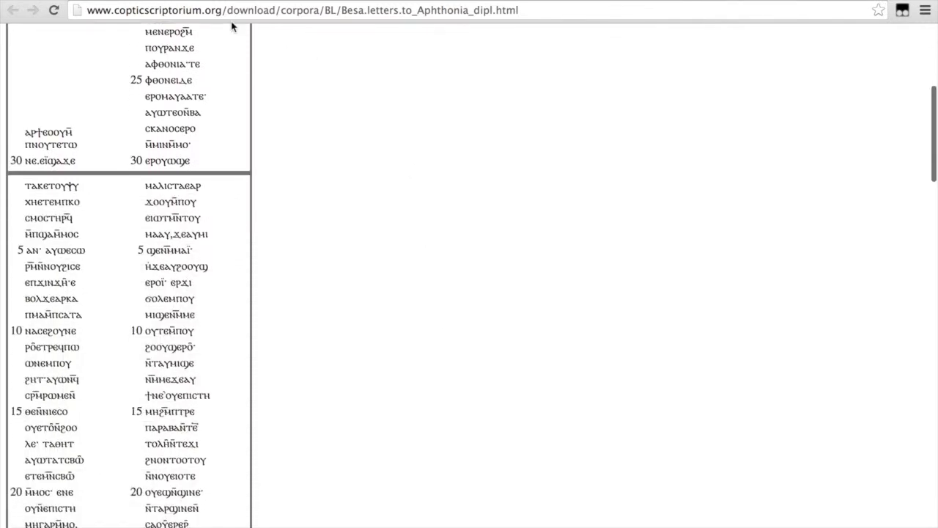
key("ctrl+w")
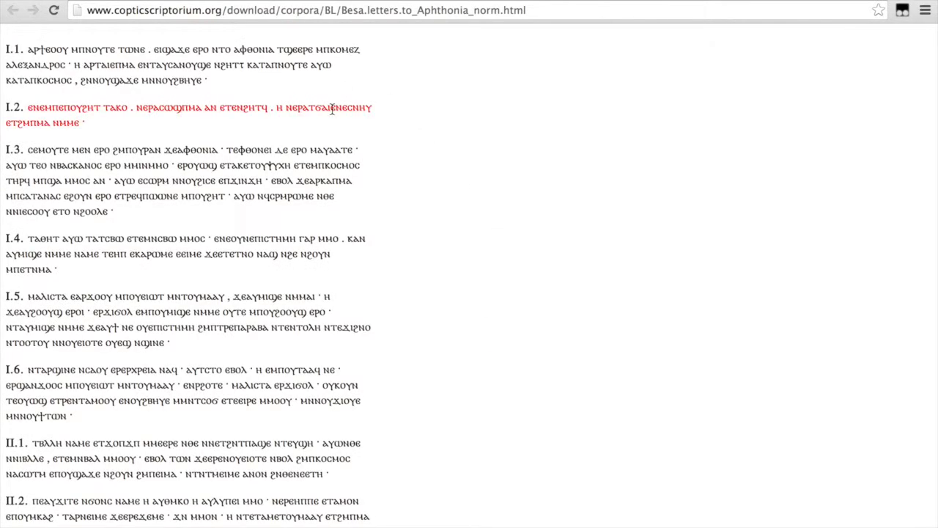
mouse_move(332, 109)
key("alt+Left")
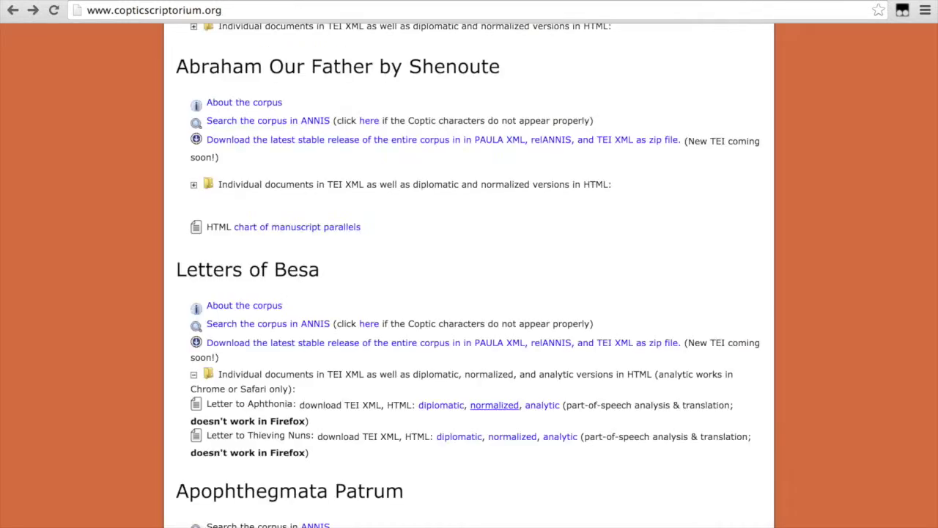
left_click(541, 406)
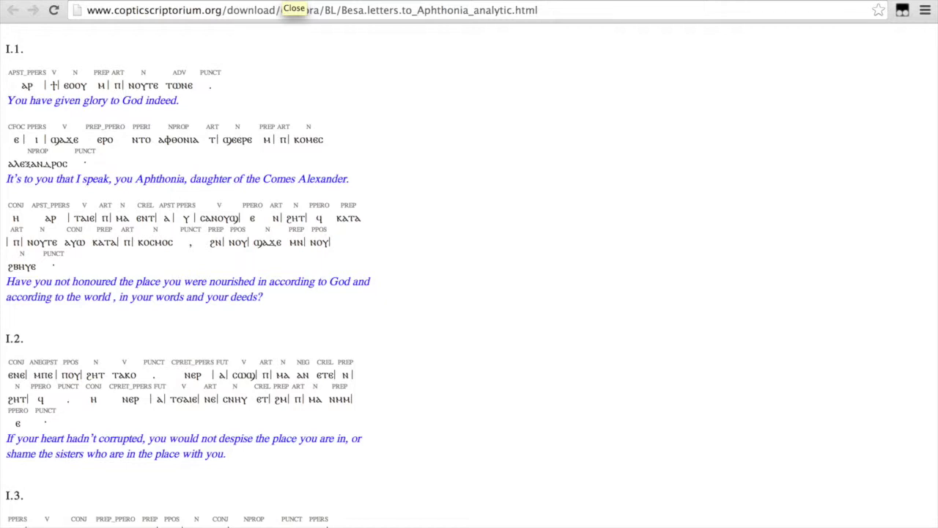
left_click(294, 3)
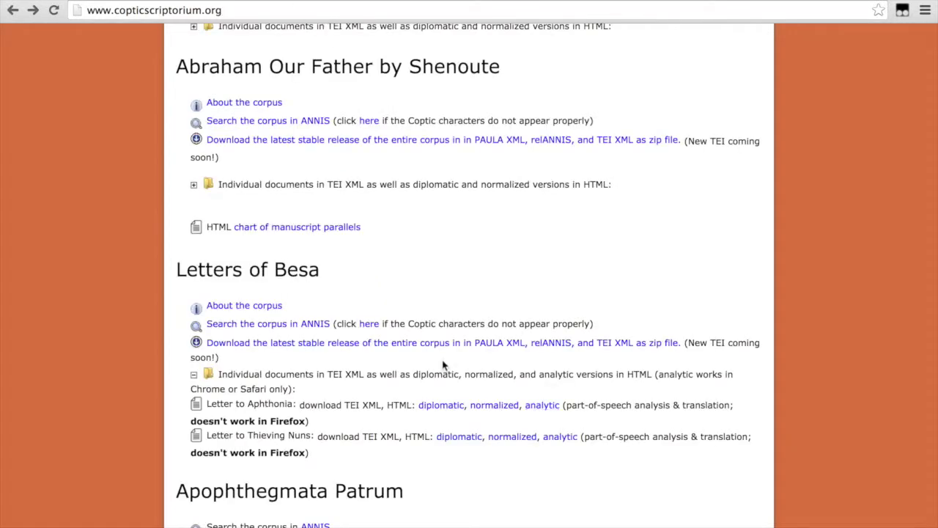
Scroll the copticscriptorium.org page up to the header and project introduction
scroll(449, 394, "down", 1)
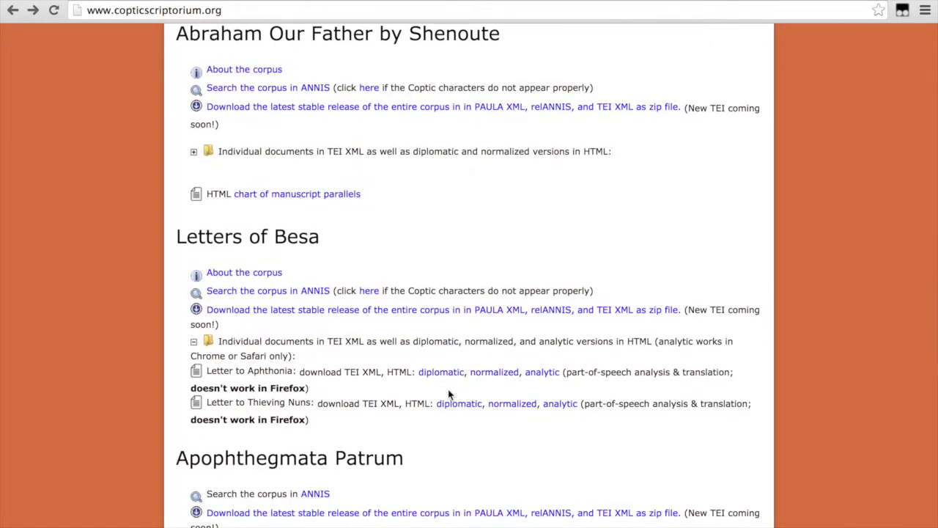
scroll(453, 394, "up", 1)
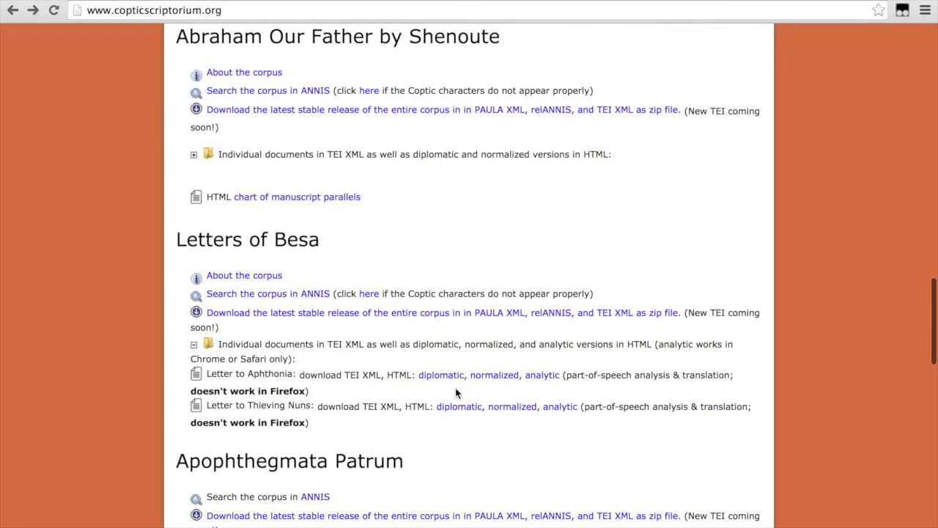
scroll(455, 394, "up", 20)
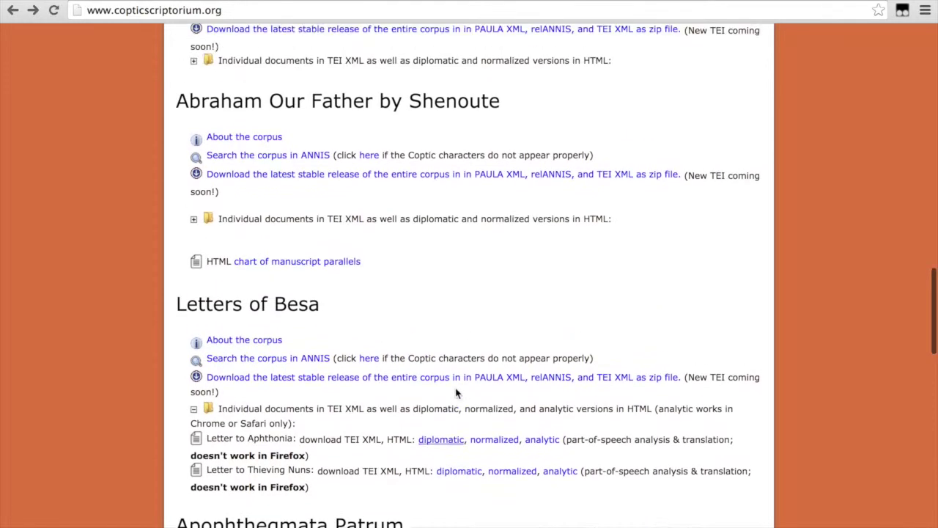
scroll(455, 389, "up", 3)
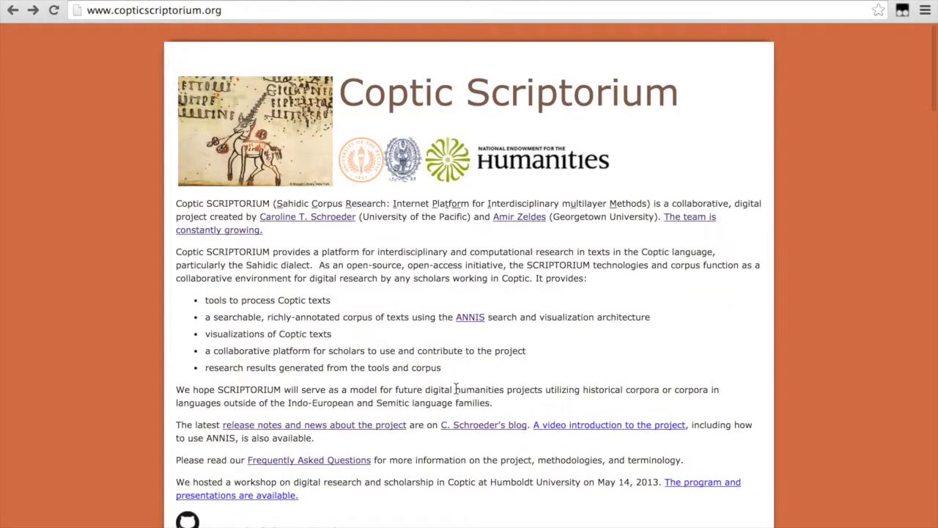